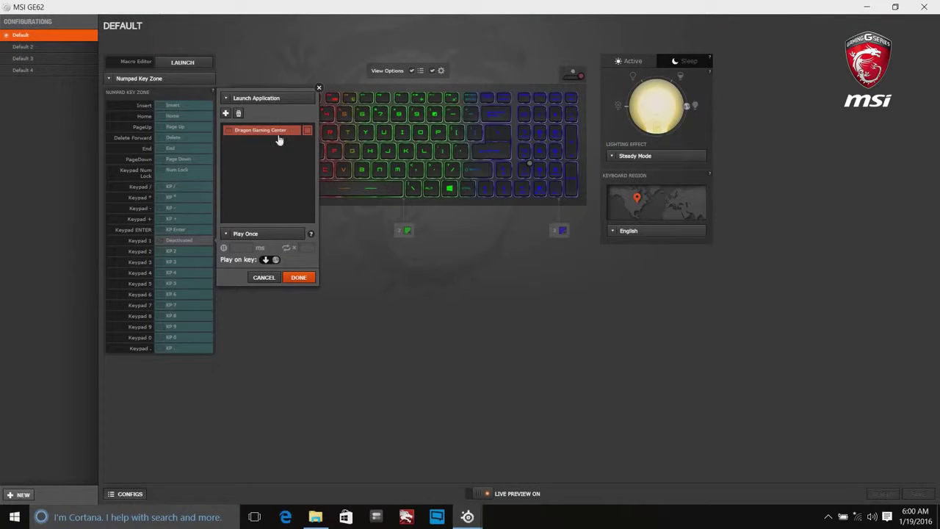
# - Assign Dragon Gaming Center to Keypad 1, then test the key to launch it
pyautogui.click(299, 279)
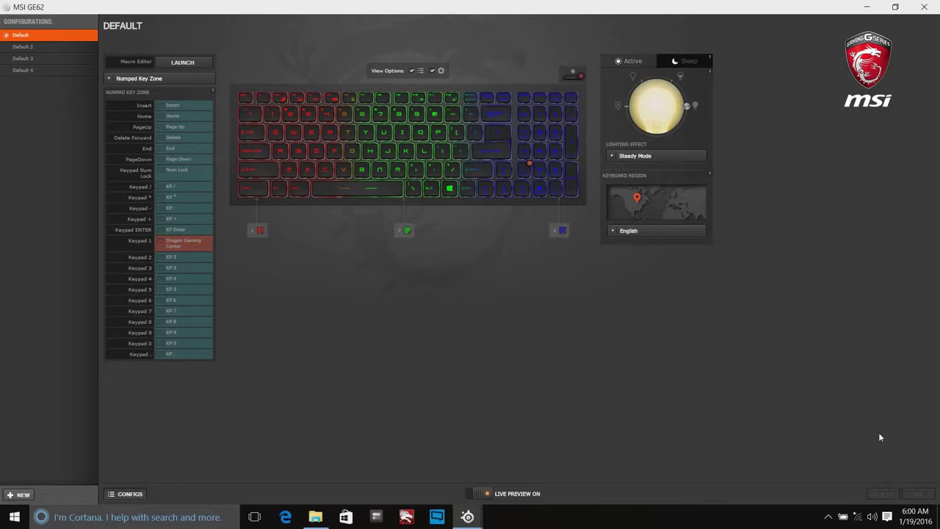
pyautogui.press('KP_1')
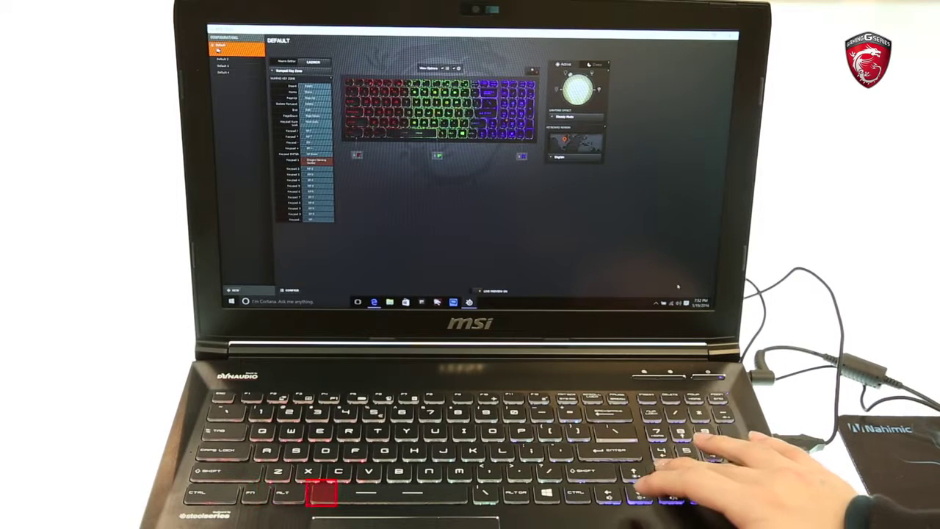
# - Launch Dragon Gaming Center again using the remapped Keypad 1
pyautogui.press('KP_1')
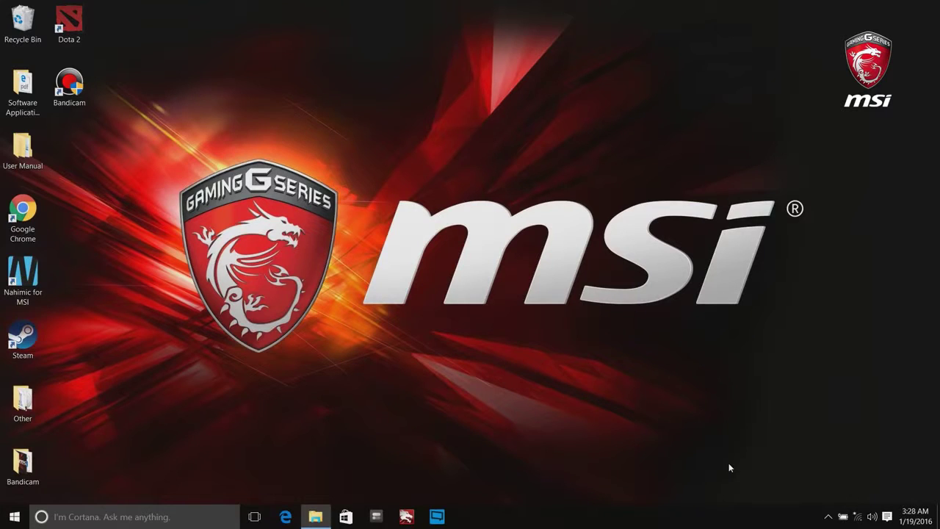
# - Reopen SteelSeries Engine 3 from the system tray and view the application library
pyautogui.click(828, 517)
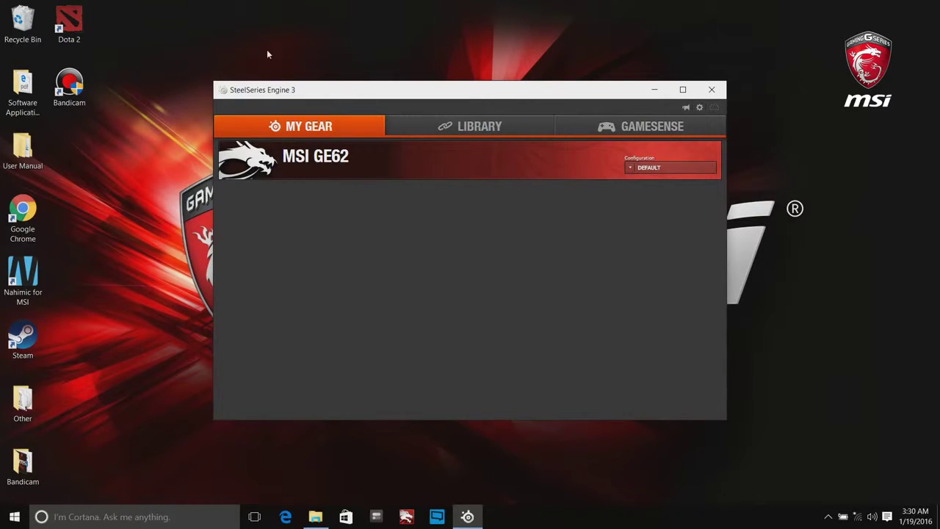
pyautogui.click(404, 157)
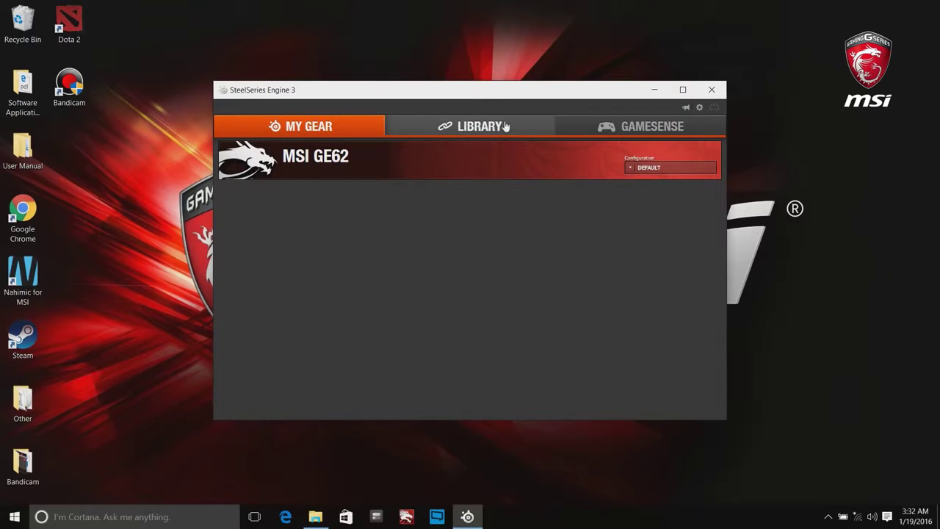
pyautogui.click(514, 130)
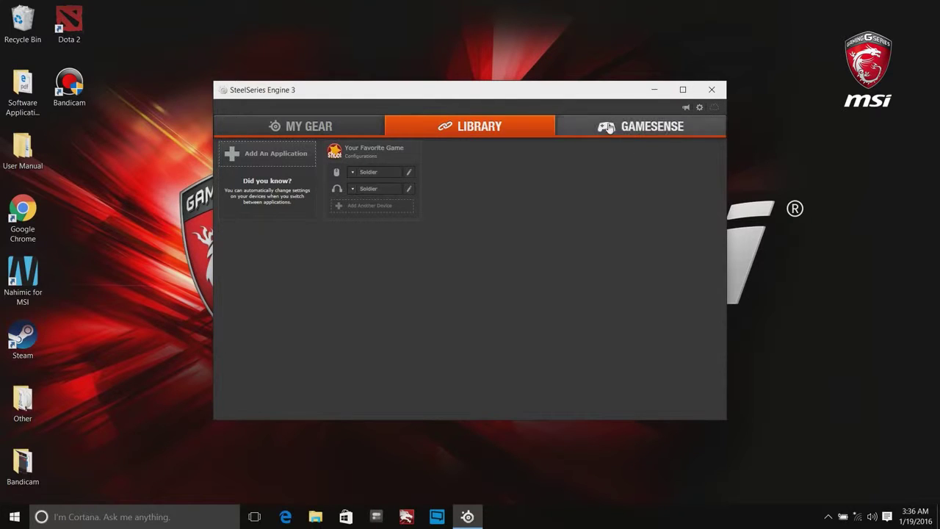
# - Browse the GameSense lighting events for Dota 2 and Minecraft, ending on Counter-Strike
pyautogui.click(665, 129)
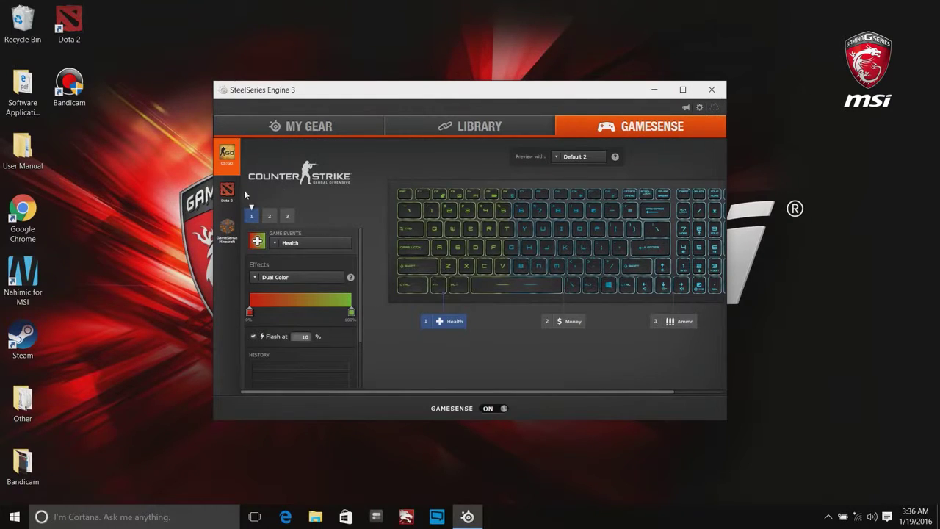
pyautogui.click(223, 200)
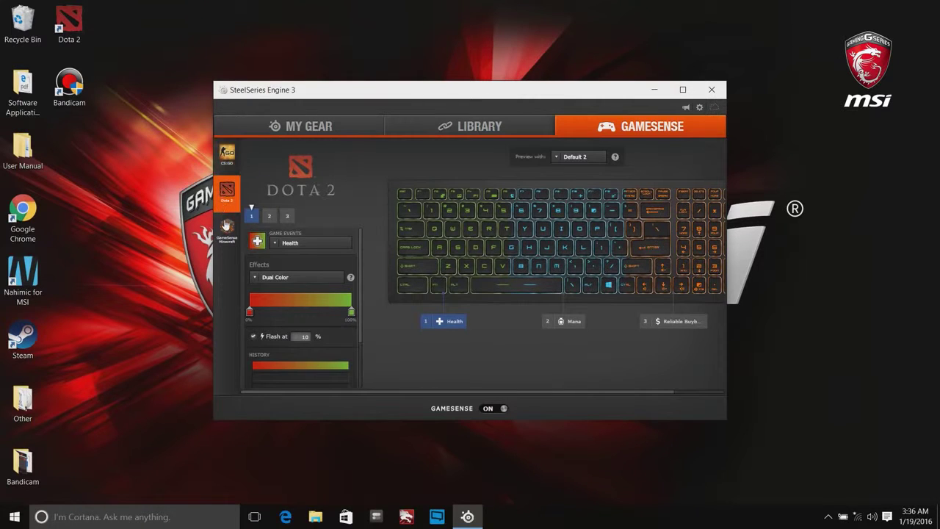
pyautogui.click(225, 223)
pyautogui.click(227, 153)
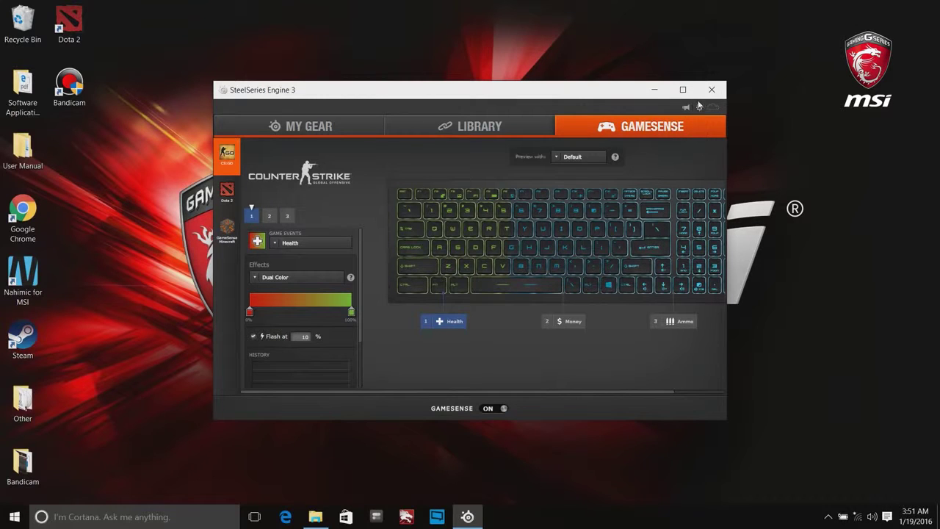
# - Check the Settings language list, keep English, and cancel without changes
pyautogui.click(700, 108)
pyautogui.click(690, 121)
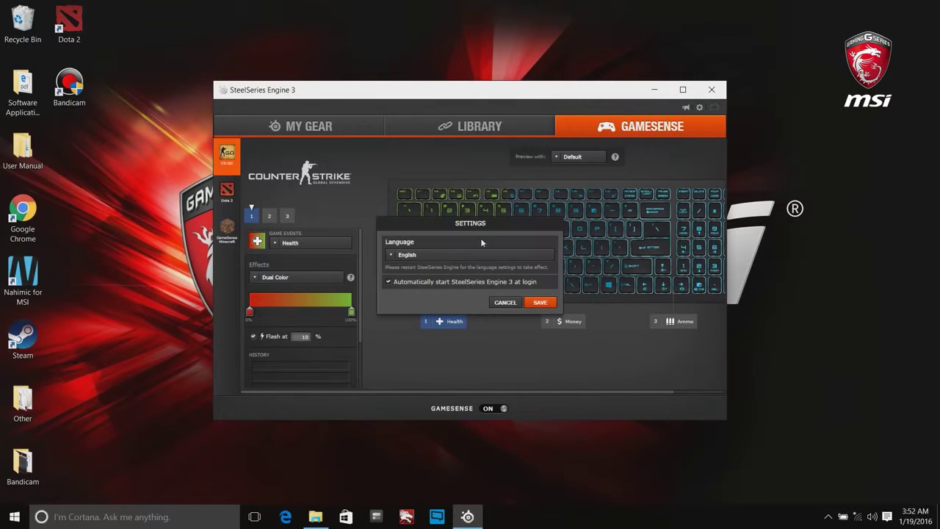
pyautogui.click(456, 254)
pyautogui.click(403, 252)
pyautogui.click(505, 302)
# - View the app's About version information, then close it
pyautogui.click(699, 108)
pyautogui.click(690, 134)
pyautogui.click(537, 309)
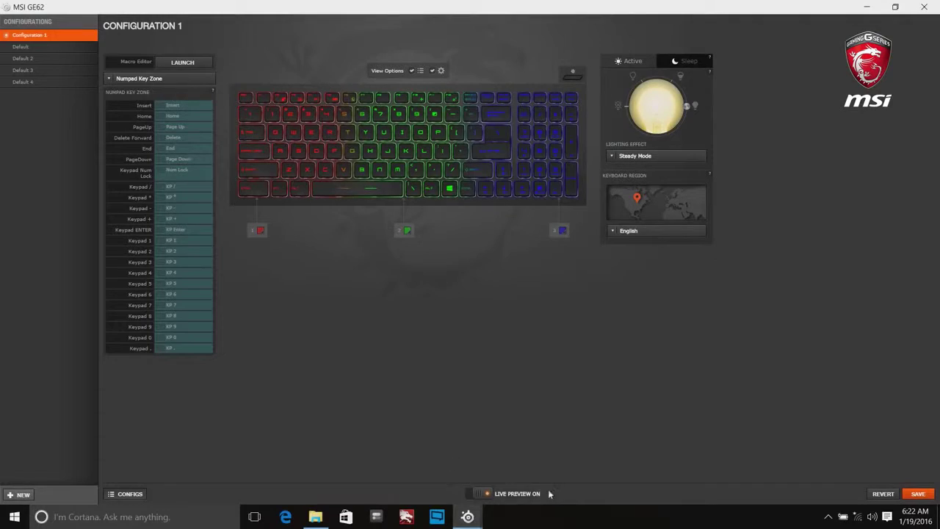
# - Turn off Live Preview, set zone 1 blue then back to red, then open the Macro Editor
pyautogui.click(485, 494)
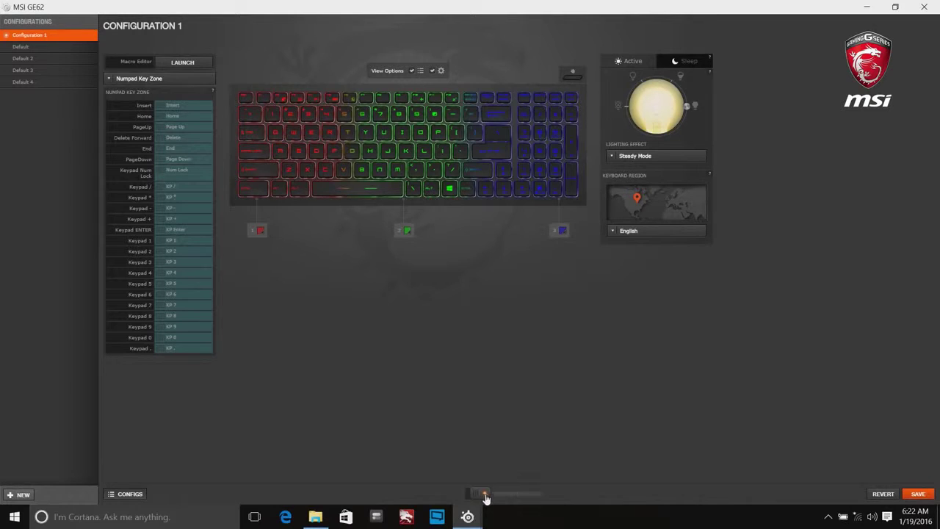
pyautogui.click(260, 230)
pyautogui.click(481, 267)
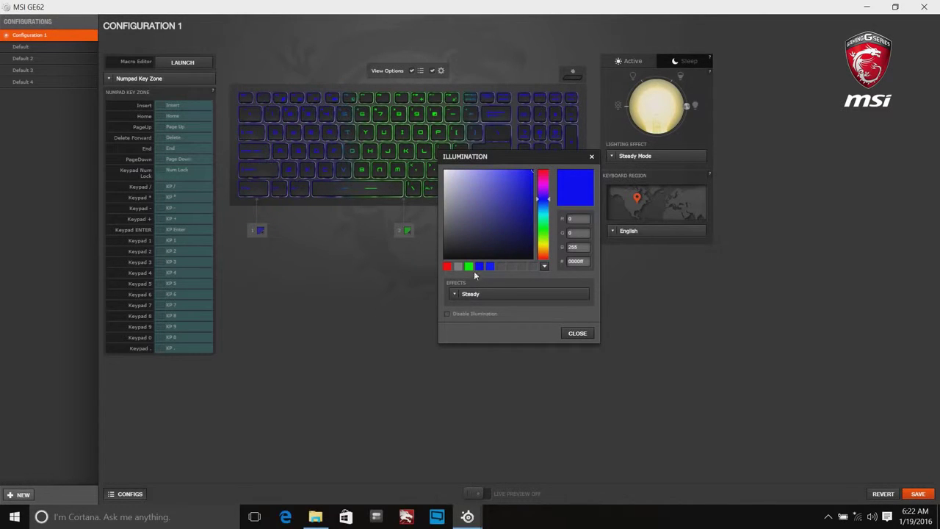
pyautogui.click(447, 266)
pyautogui.click(577, 333)
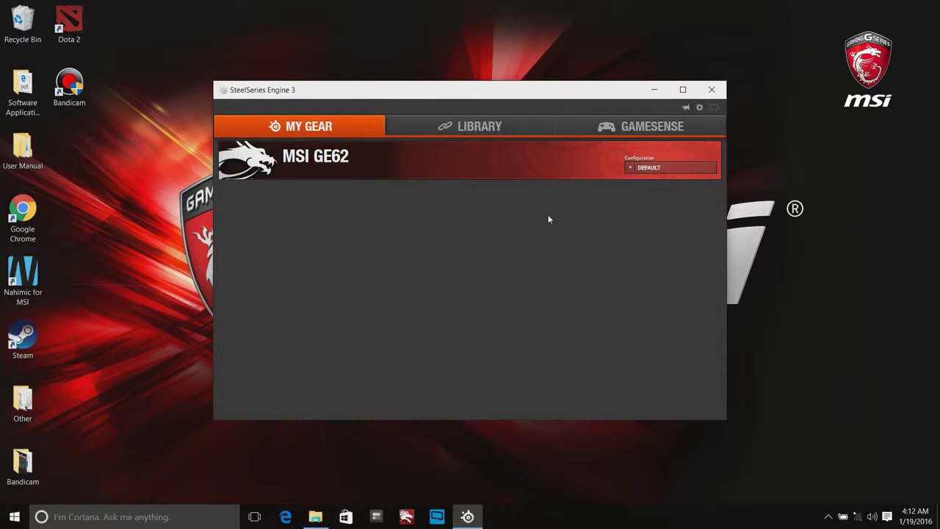
pyautogui.click(488, 163)
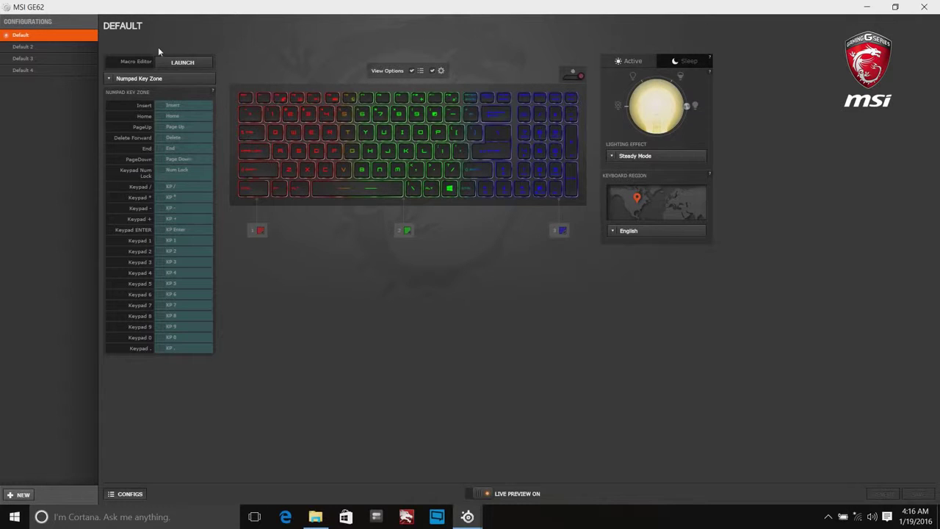
pyautogui.click(202, 67)
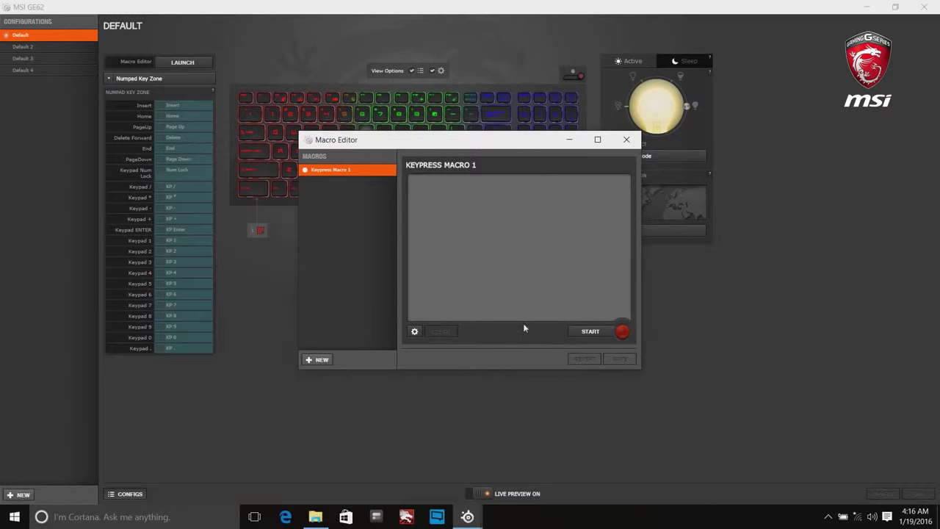
# - Record keystrokes A, B, C into Keypress Macro 1 and save it
pyautogui.click(599, 333)
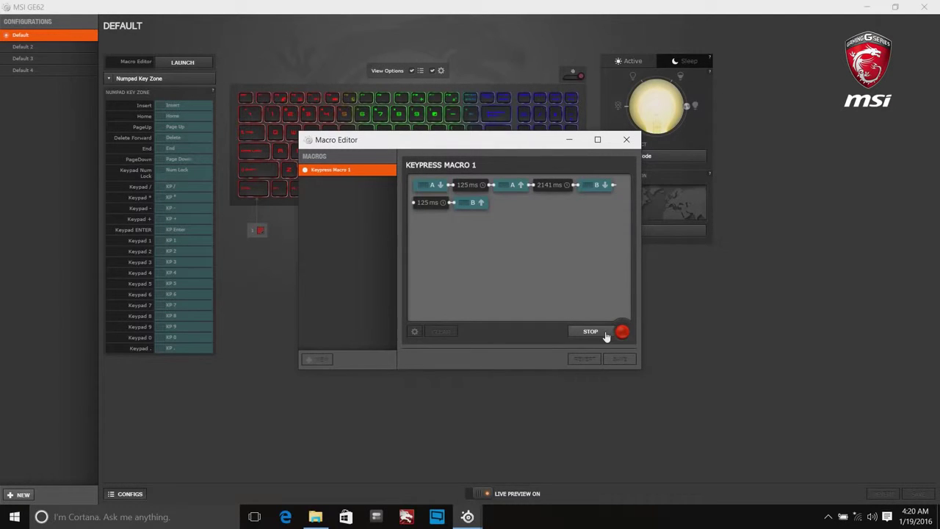
pyautogui.press('c')
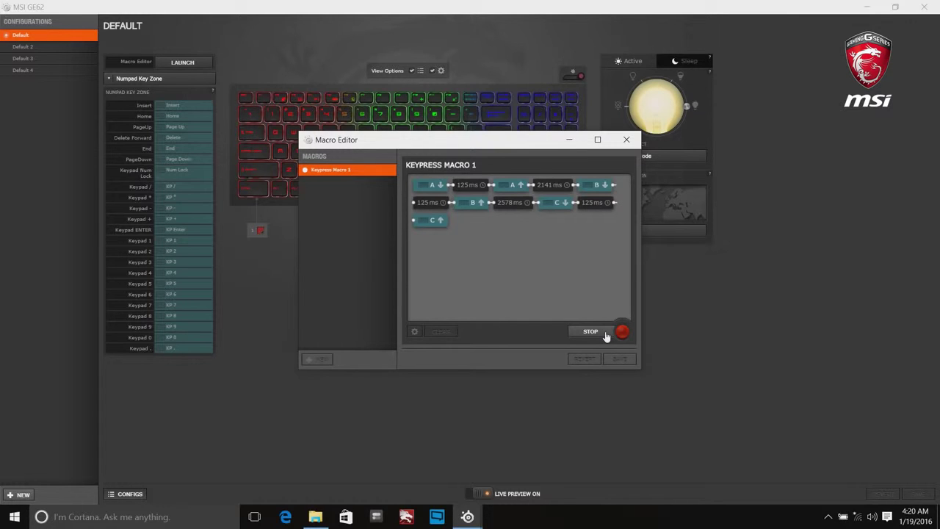
pyautogui.click(591, 332)
pyautogui.click(620, 358)
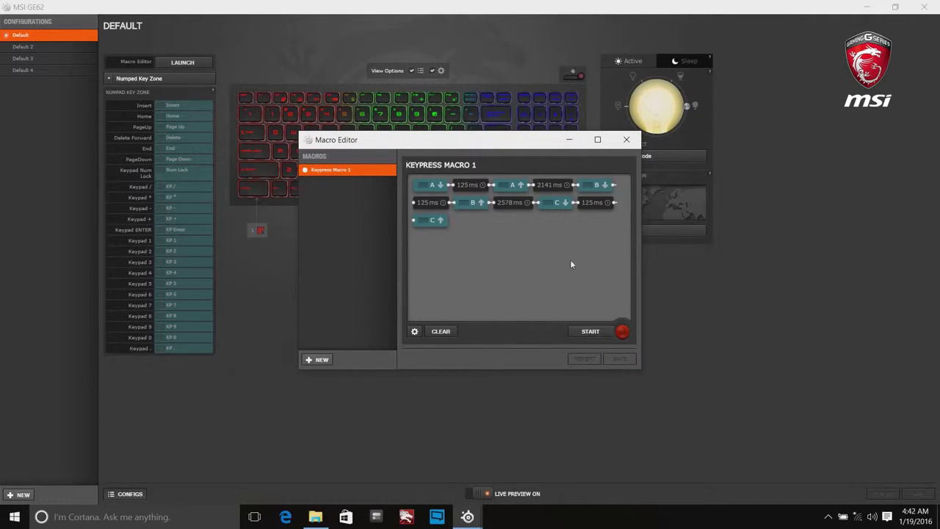
# - Inspect the edit options for the first keystroke and the 2578 ms delay
pyautogui.rightClick(441, 189)
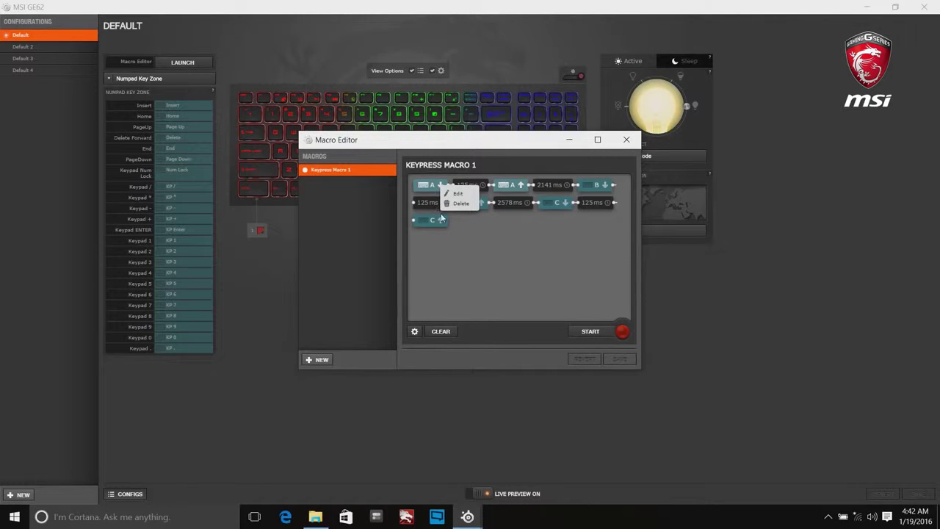
pyautogui.click(476, 237)
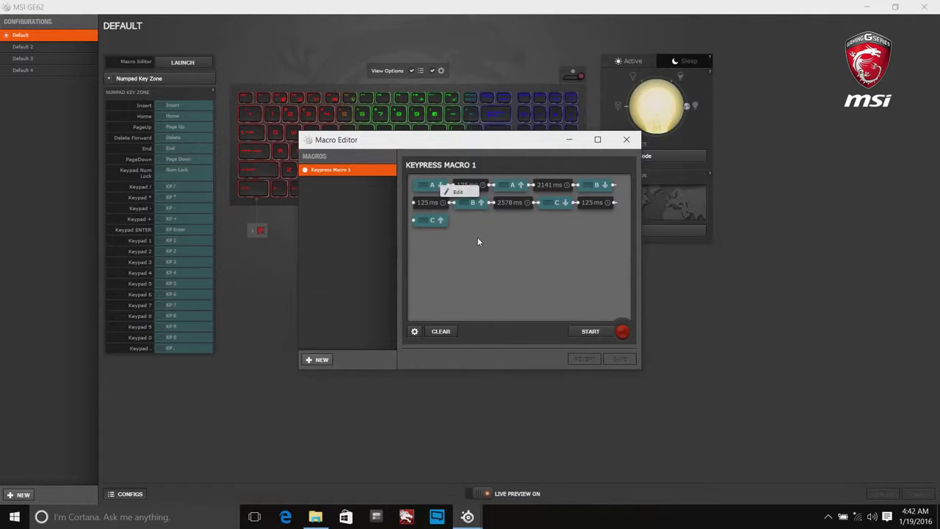
pyautogui.rightClick(512, 205)
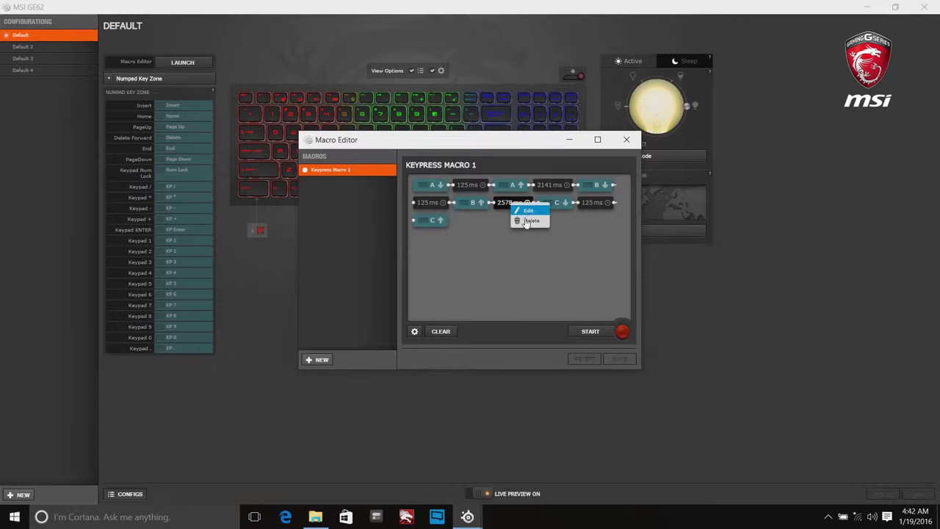
pyautogui.click(506, 255)
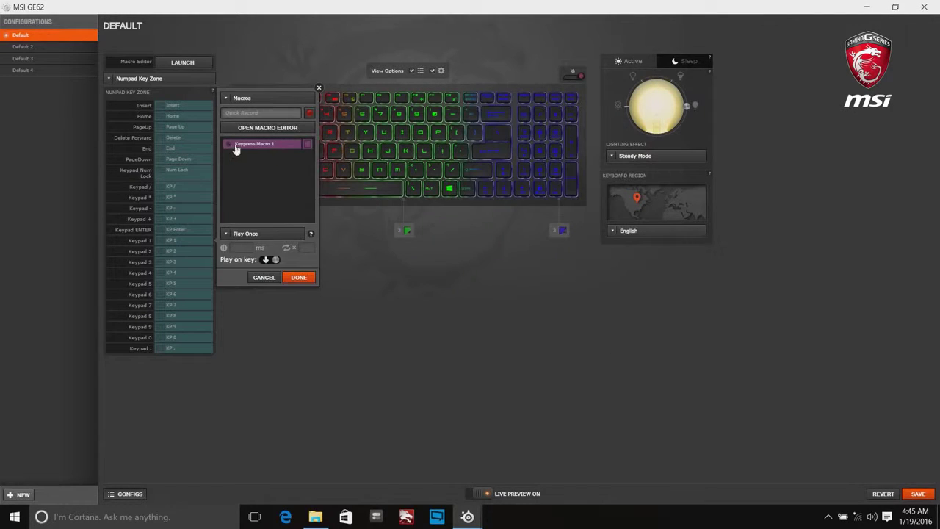
# - Assign Keypress Macro 1 to Keypad 1, save, and open New Text Document for testing
pyautogui.click(299, 277)
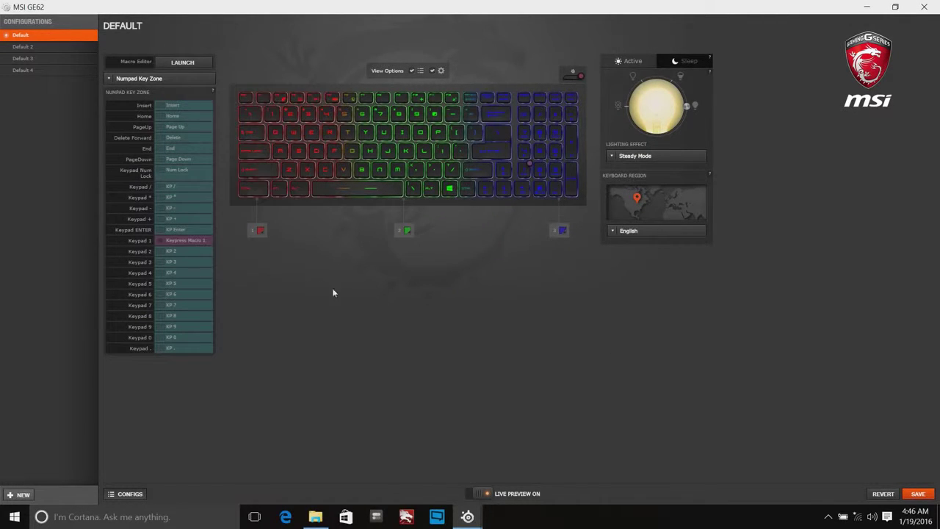
pyautogui.click(918, 494)
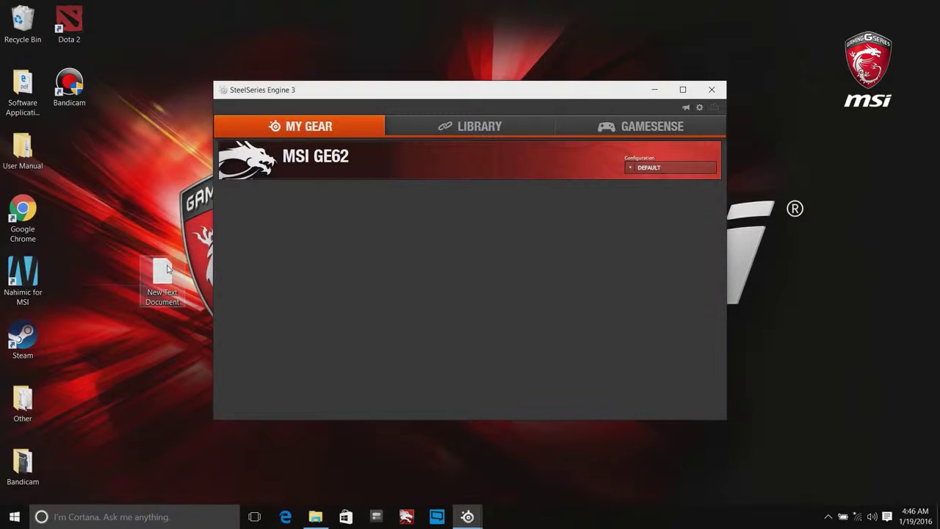
pyautogui.doubleClick(168, 270)
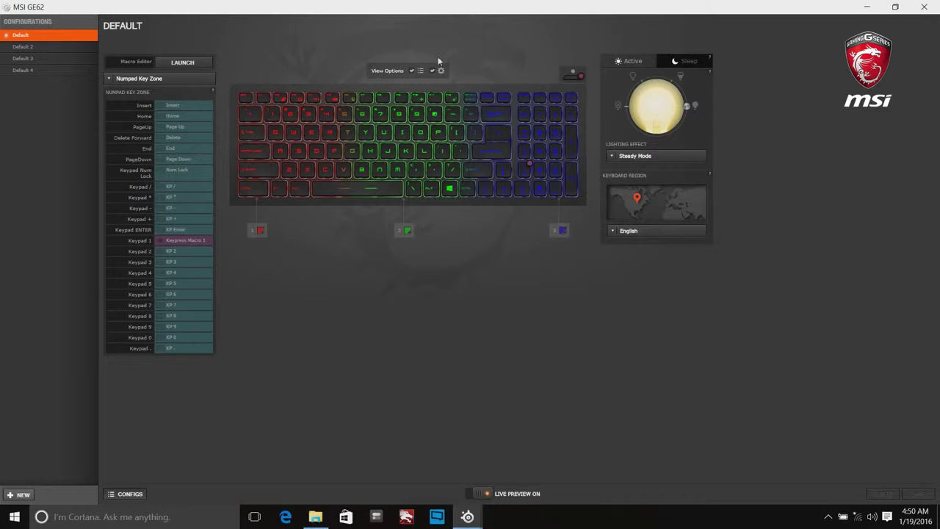
# - Hide and restore the left and right panels, then list the lighting effect modes
pyautogui.click(420, 70)
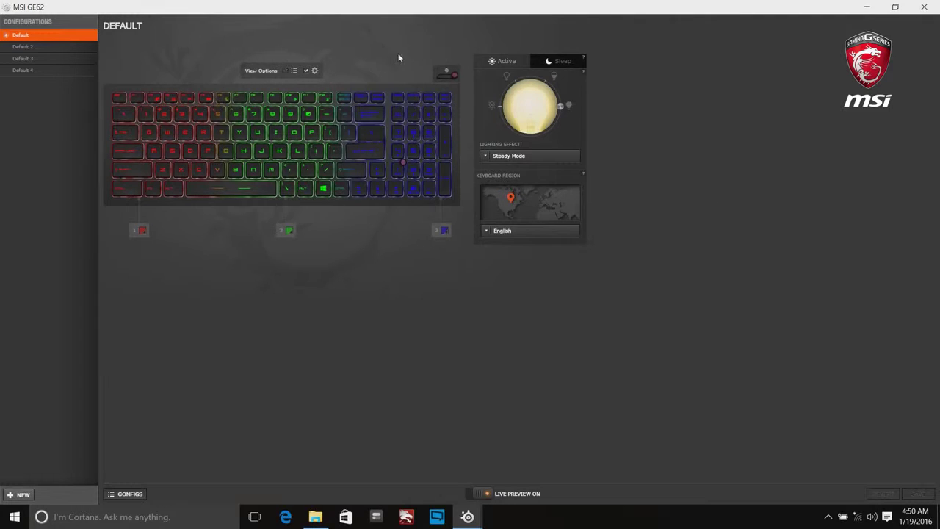
pyautogui.click(292, 71)
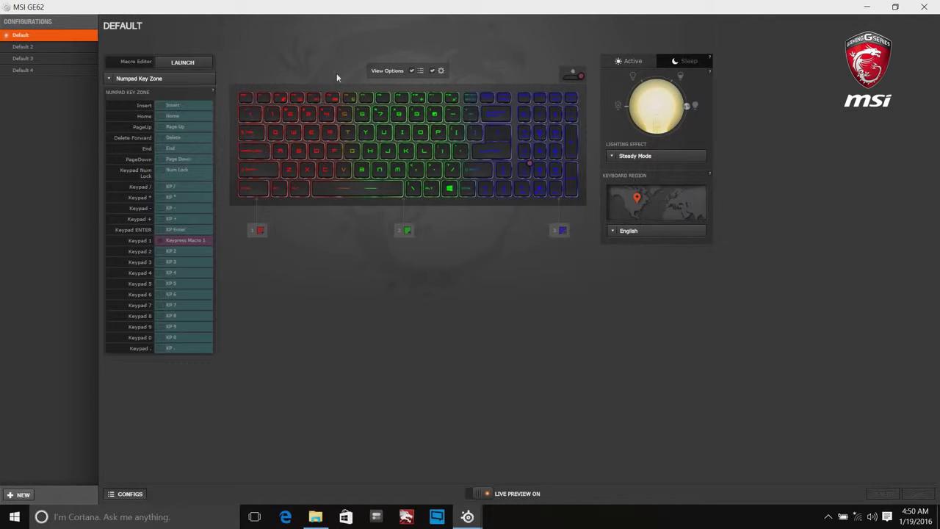
pyautogui.click(432, 71)
pyautogui.click(432, 71)
pyautogui.click(691, 156)
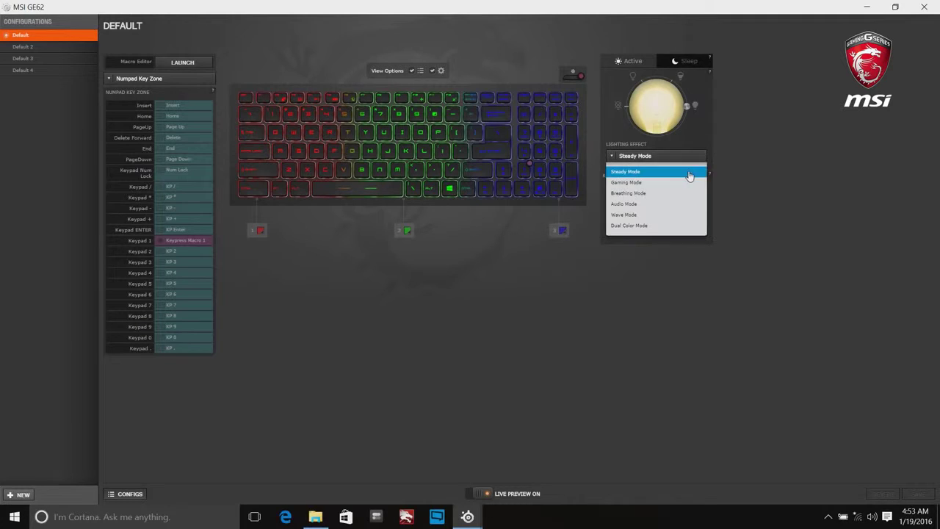
# - Close the mode list on Steady Mode, then switch the lighting to Gaming Mode
pyautogui.click(751, 185)
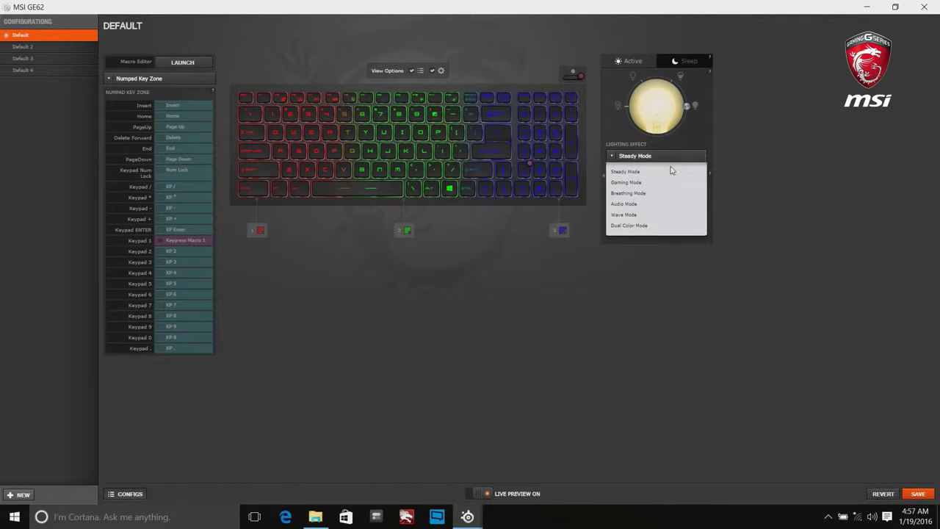
pyautogui.click(671, 168)
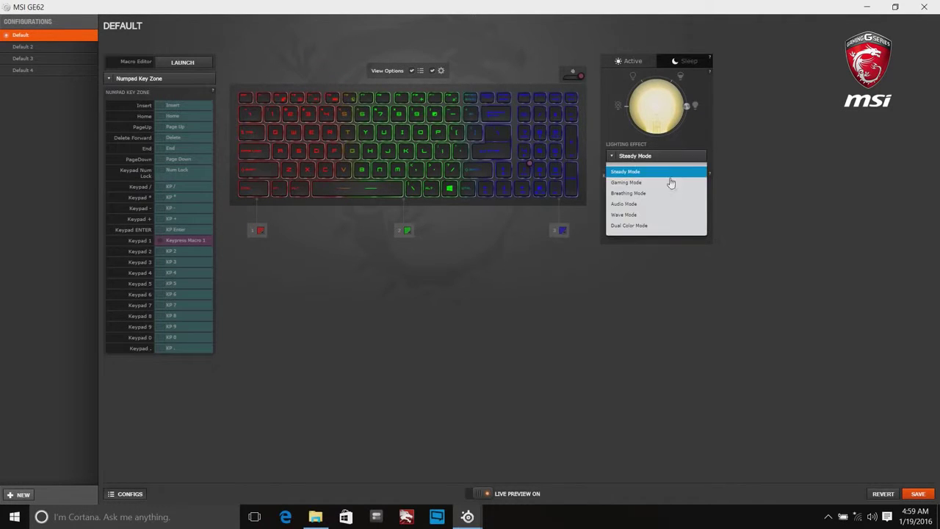
pyautogui.click(667, 181)
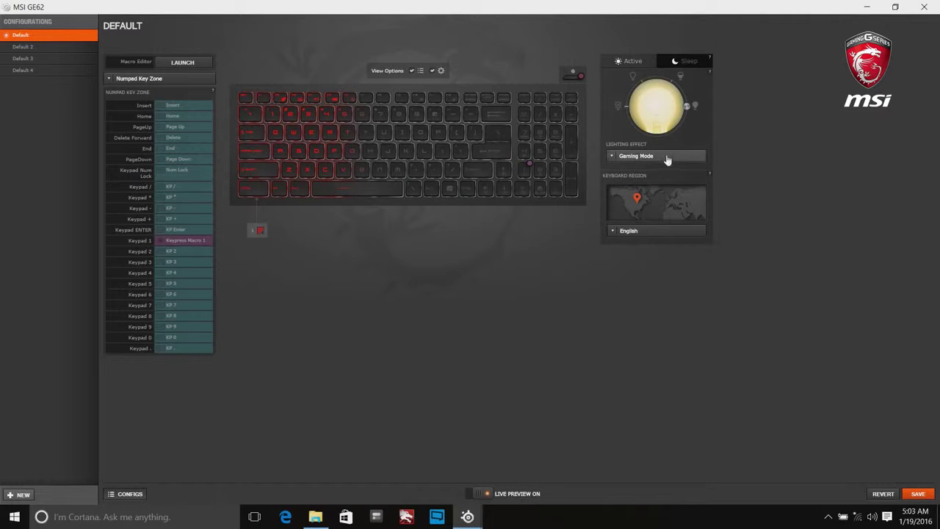
# - Try the Breathing, Audio, Wave and Dual Color lighting modes, then dismiss the effect list
pyautogui.click(659, 157)
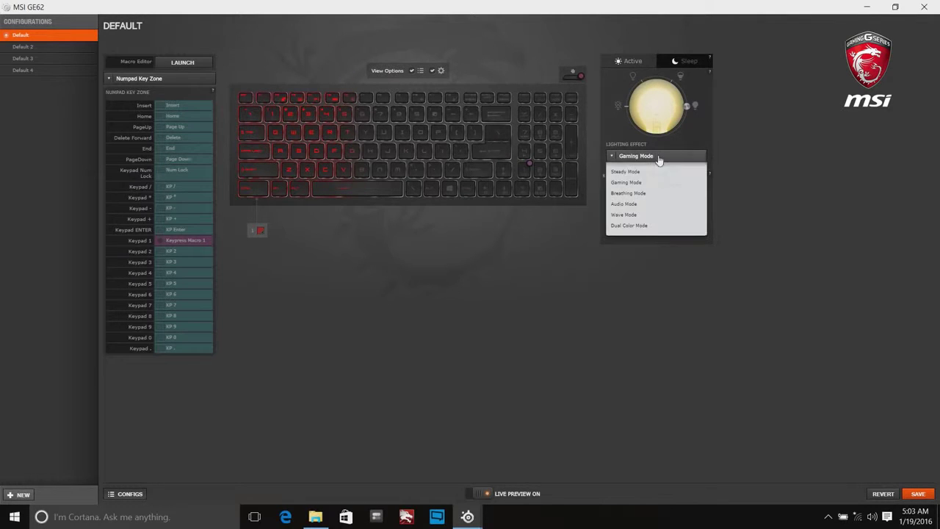
pyautogui.click(661, 193)
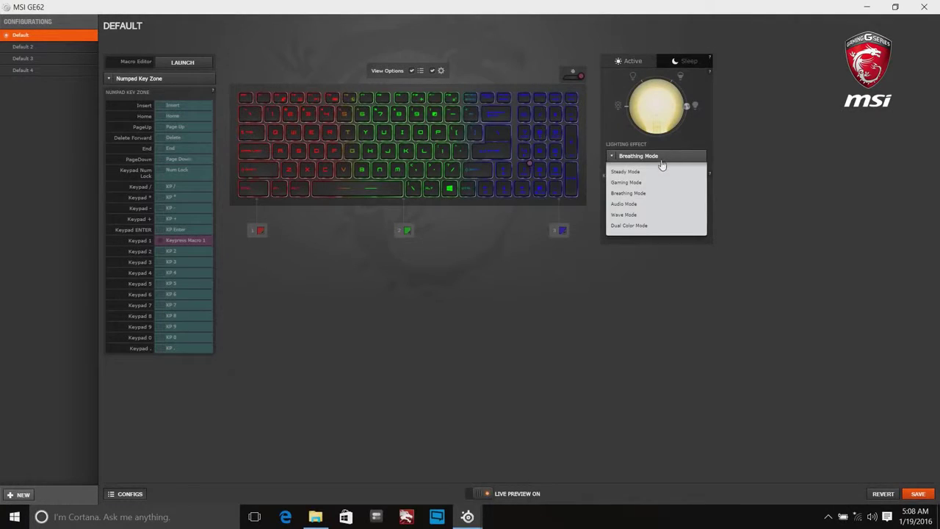
pyautogui.click(655, 204)
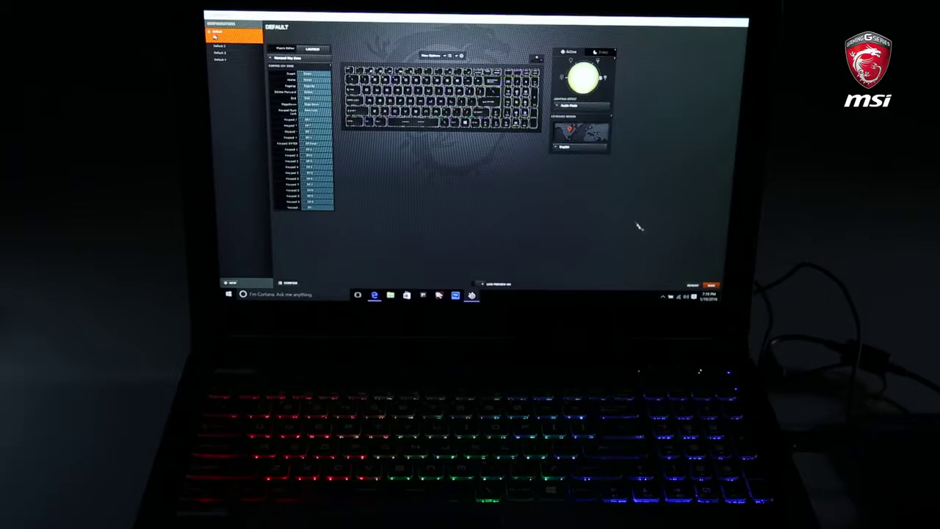
pyautogui.click(711, 286)
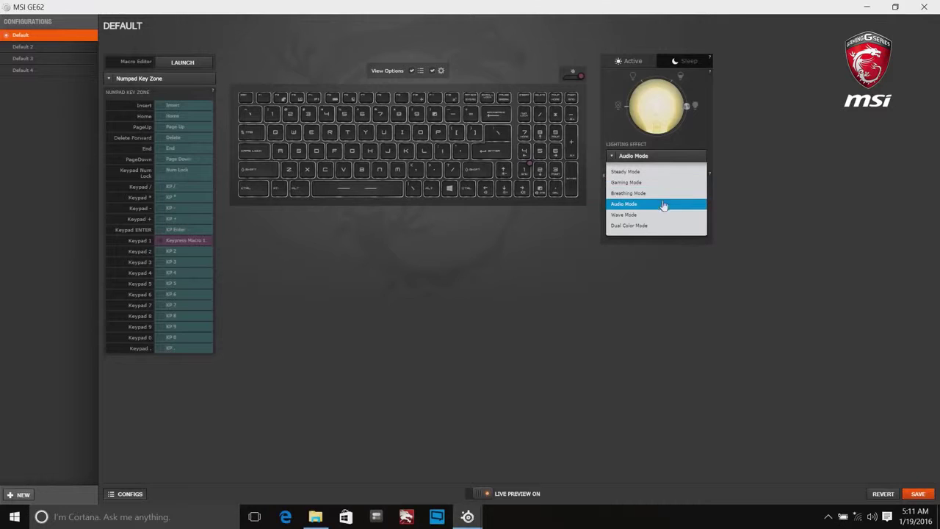
pyautogui.click(662, 214)
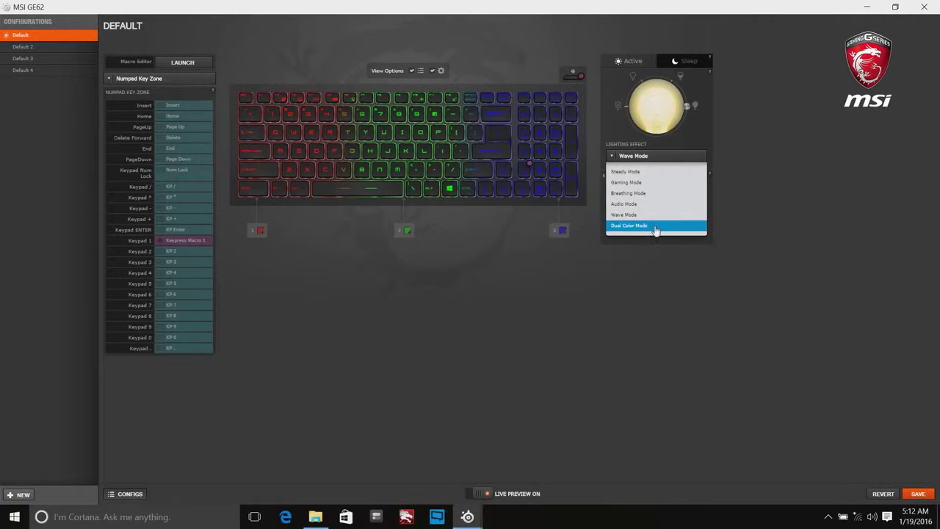
pyautogui.click(655, 226)
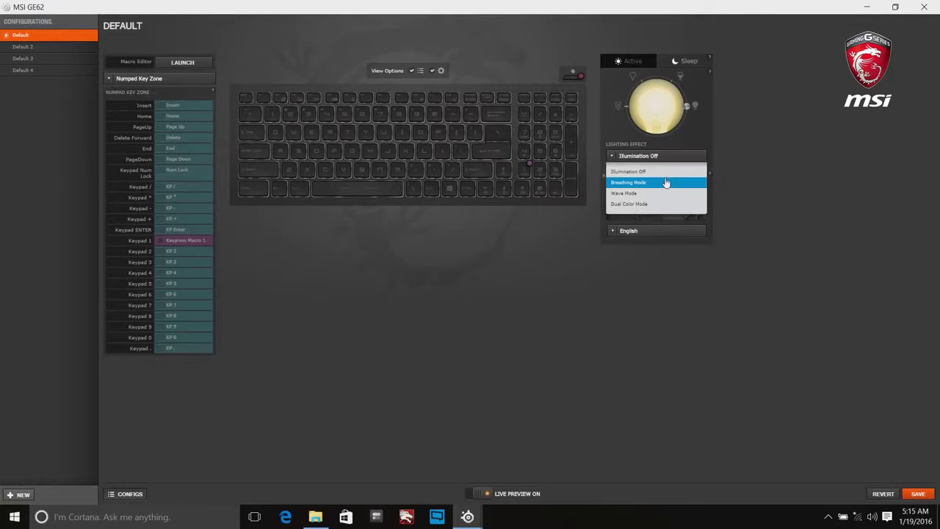
pyautogui.press('Escape')
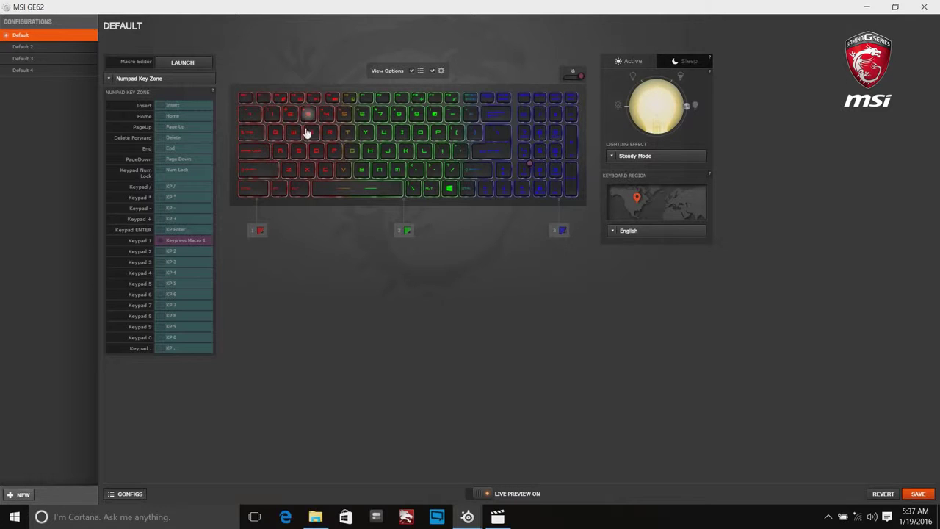
# - Inspect the key assignment options, then reset Keypad 1 to its default KP 1
pyautogui.click(196, 219)
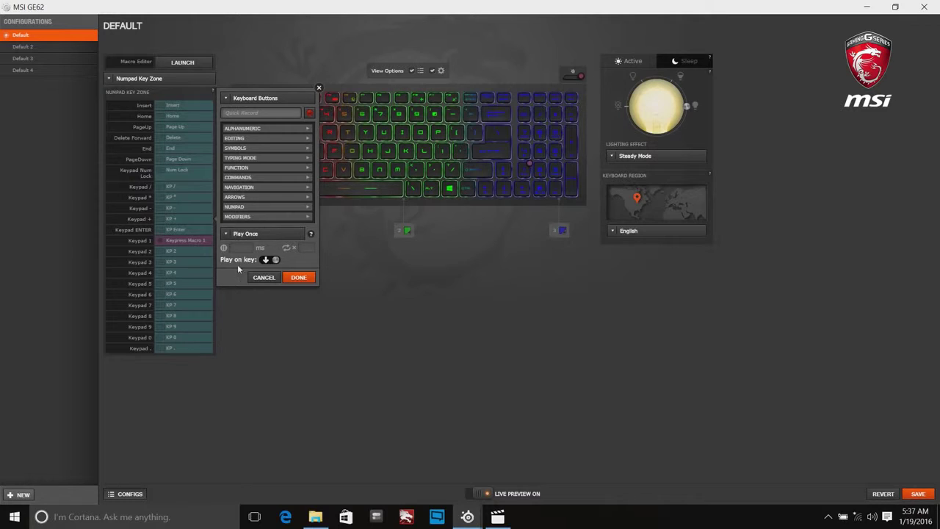
pyautogui.click(319, 88)
pyautogui.click(408, 153)
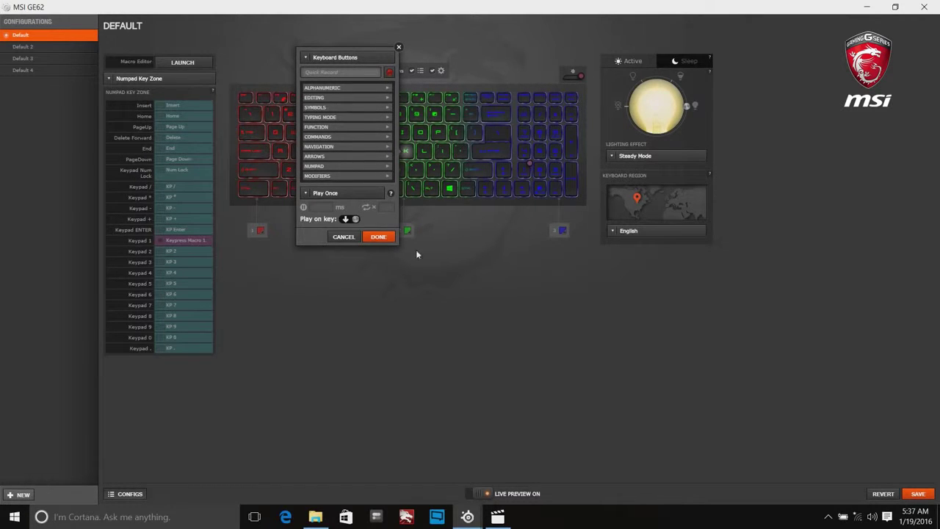
pyautogui.click(400, 47)
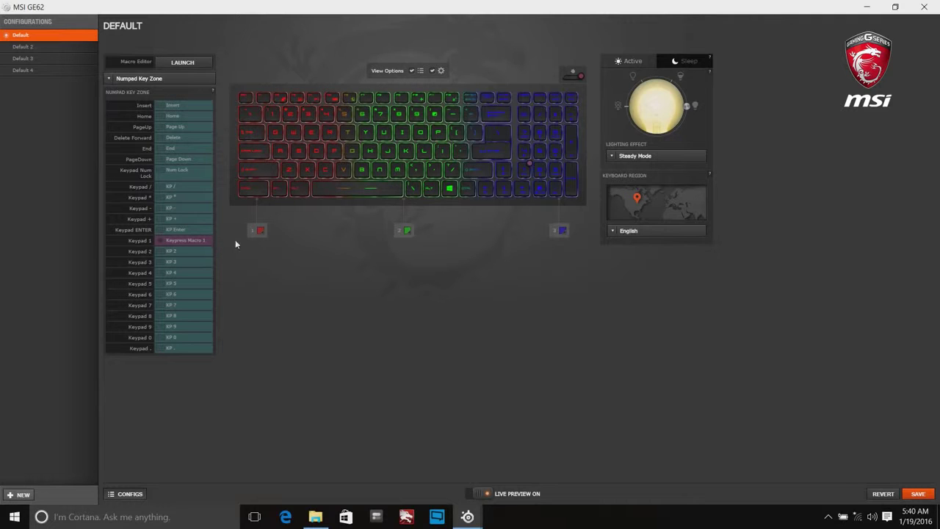
pyautogui.click(212, 240)
pyautogui.click(262, 108)
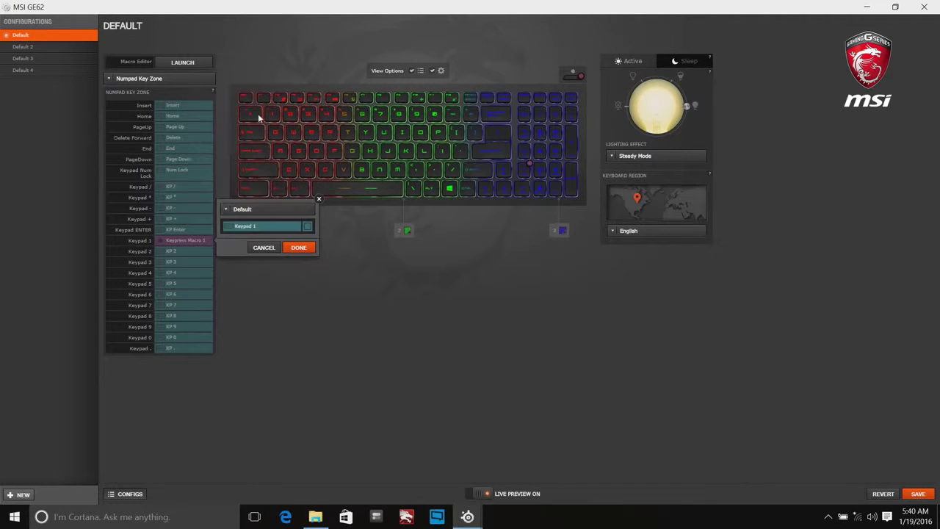
pyautogui.click(263, 247)
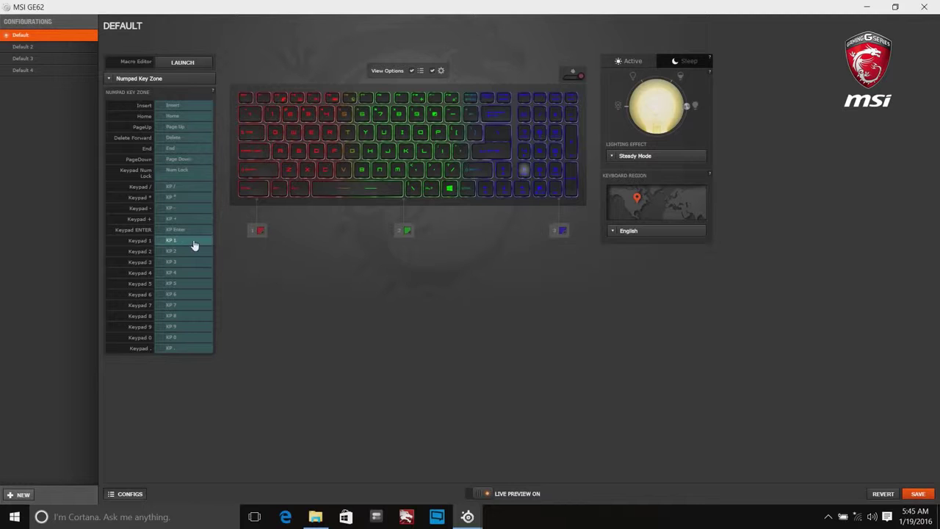
# - Quick-record A as Keypad 1's output, apply it, and test it in the text document
pyautogui.click(192, 245)
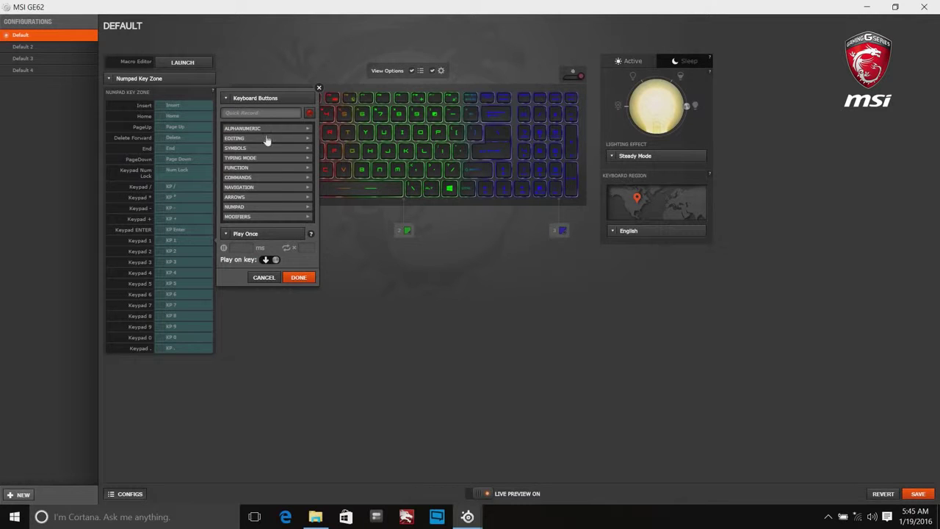
pyautogui.click(273, 114)
pyautogui.click(309, 114)
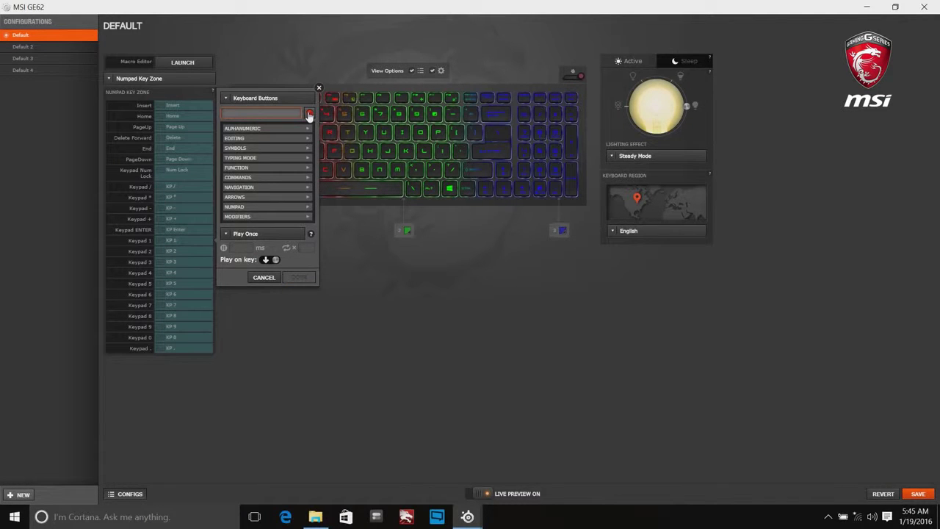
pyautogui.press('a')
pyautogui.click(298, 277)
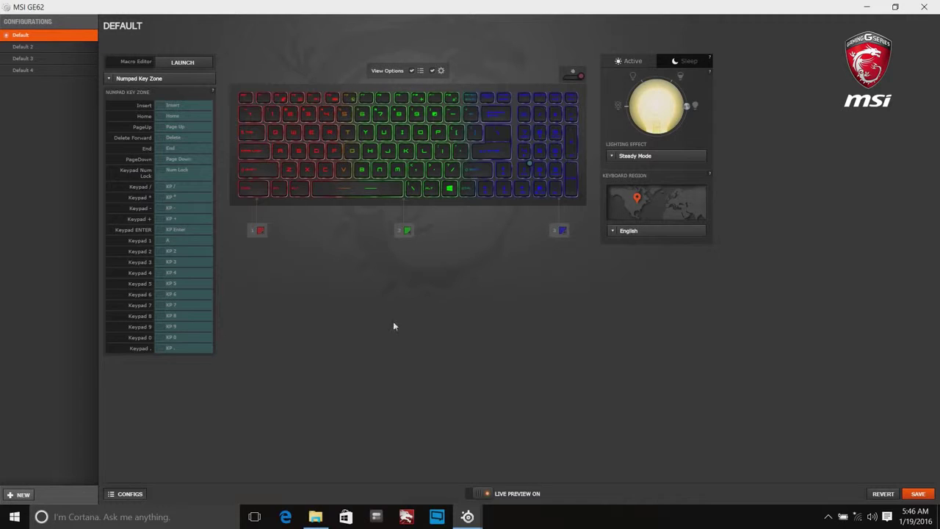
pyautogui.click(938, 516)
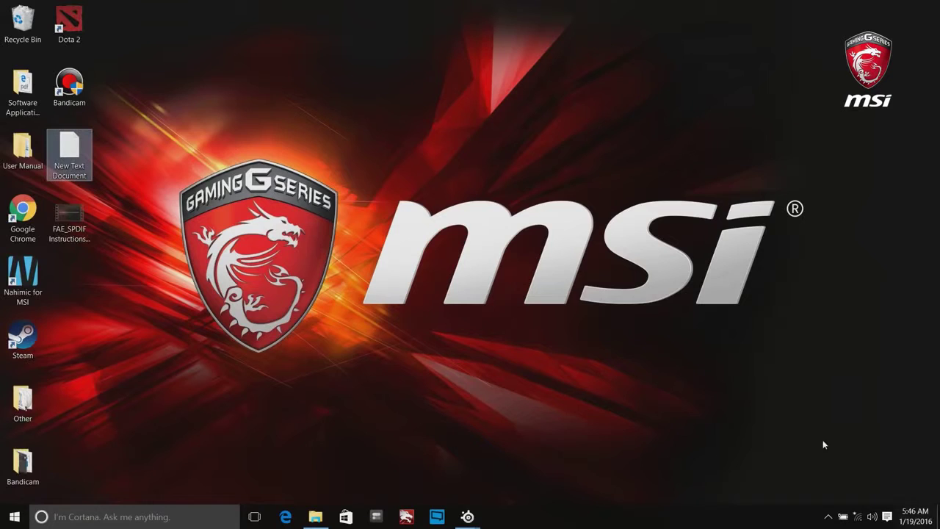
pyautogui.press('Return')
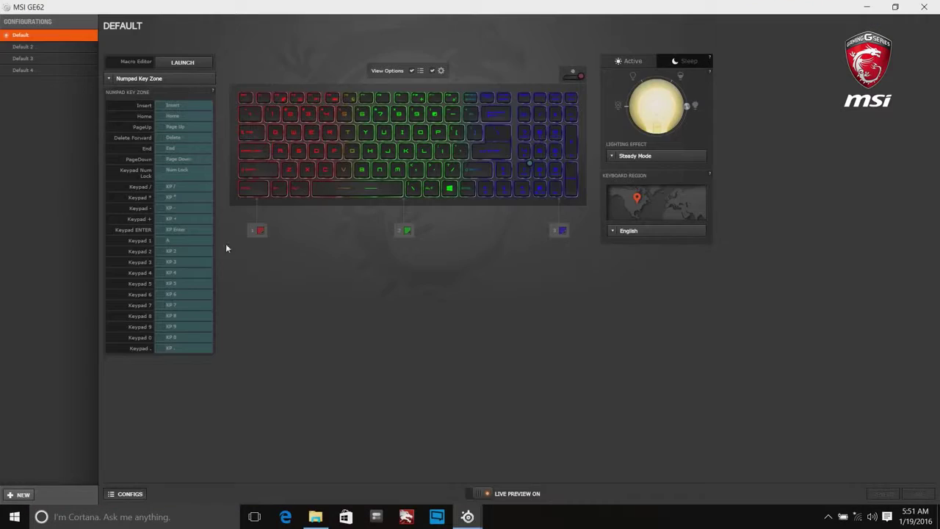
# - Assign Keypress Macro 1 to Keypad 1 and test it in the New Text Document
pyautogui.click(291, 105)
pyautogui.click(286, 140)
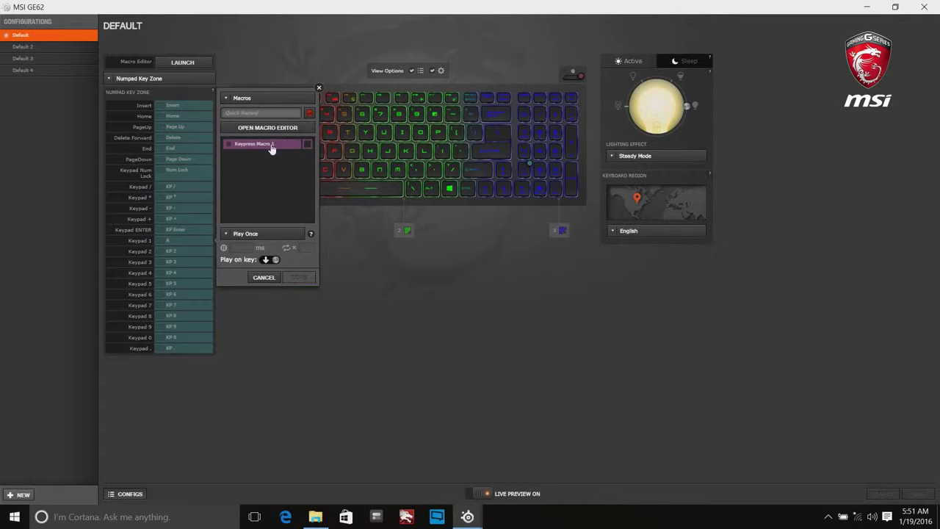
pyautogui.click(272, 144)
pyautogui.click(294, 129)
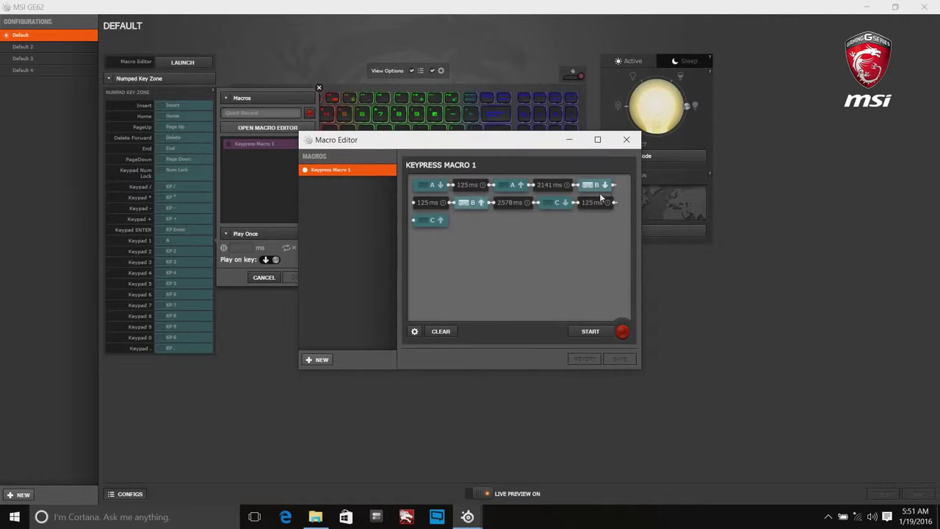
pyautogui.click(627, 139)
pyautogui.click(248, 145)
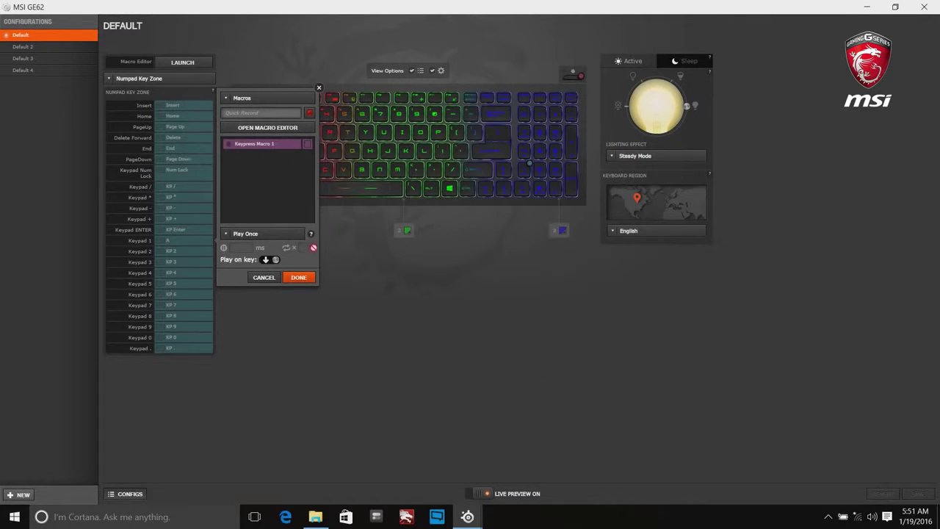
pyautogui.click(303, 278)
pyautogui.click(938, 517)
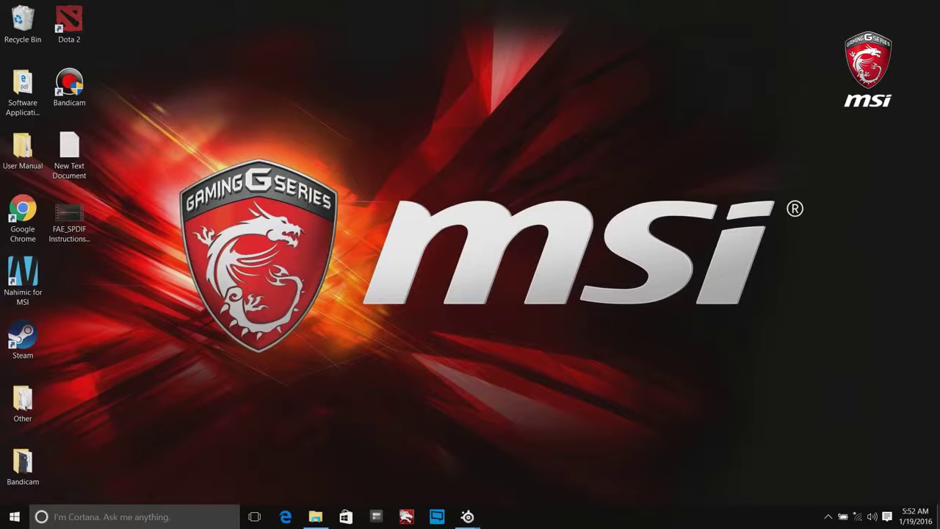
pyautogui.doubleClick(69, 154)
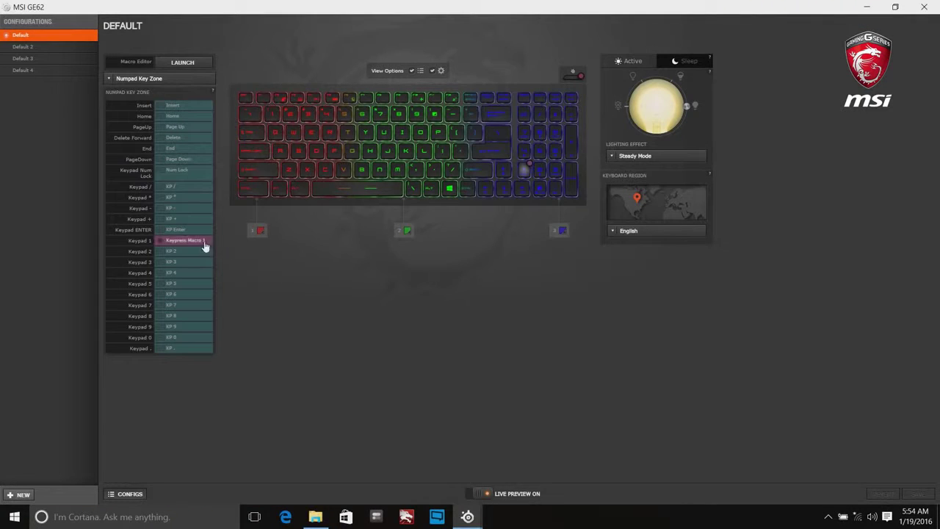
# - Set Keypad 1 to Deactivated, save, and check it in the text document
pyautogui.click(202, 242)
pyautogui.click(288, 99)
pyautogui.click(280, 180)
pyautogui.click(298, 248)
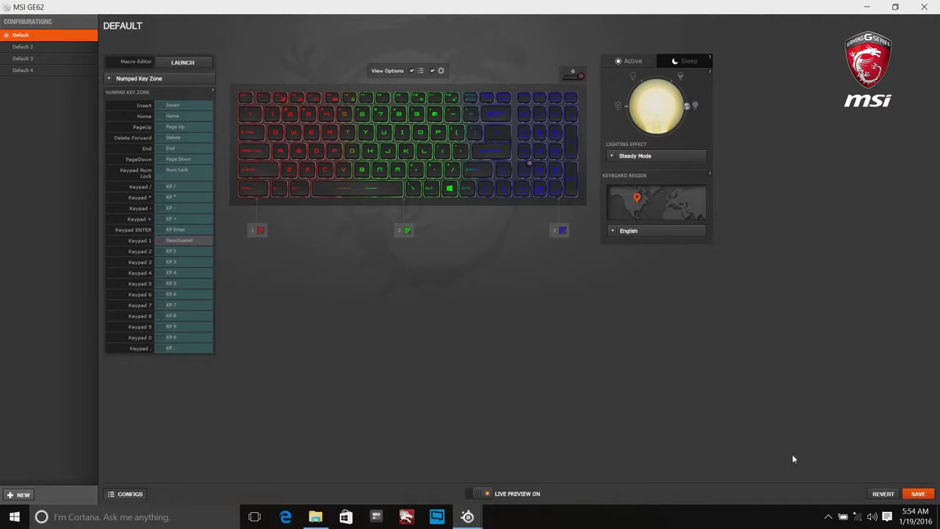
pyautogui.click(918, 494)
pyautogui.click(937, 511)
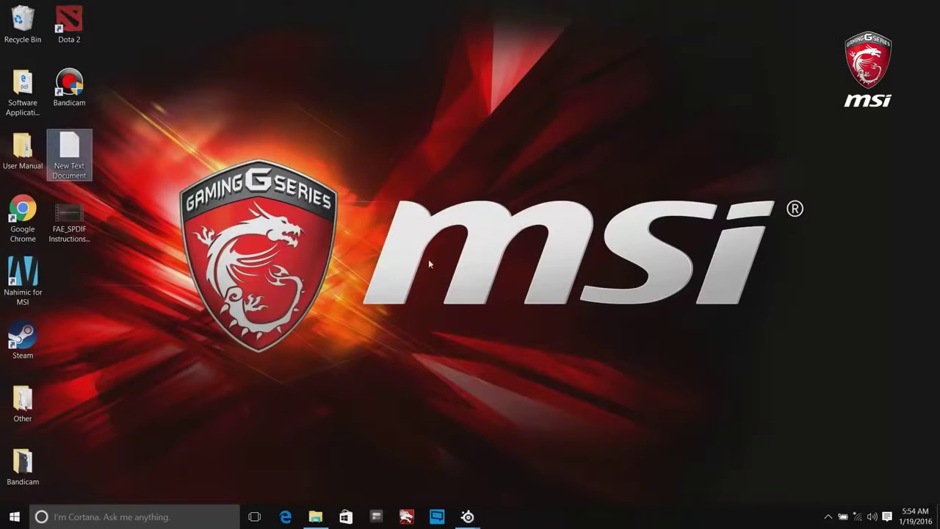
pyautogui.doubleClick(69, 150)
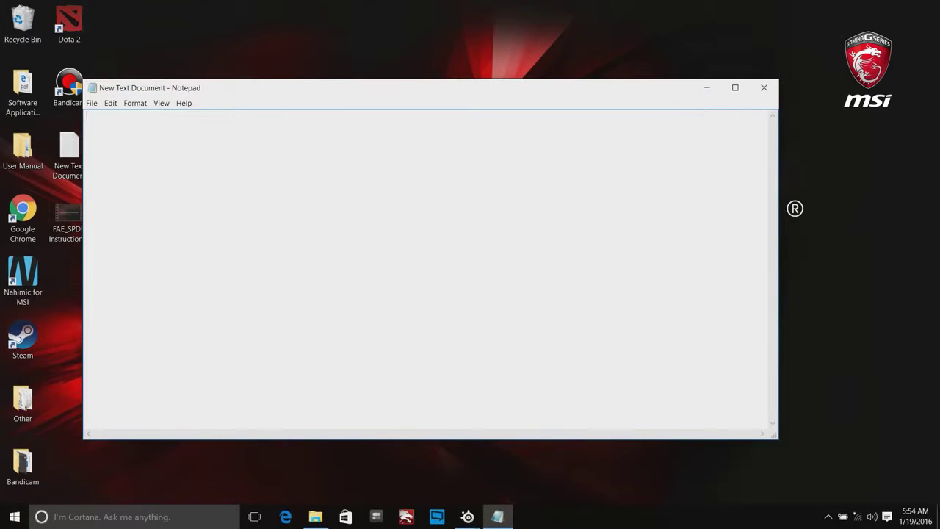
pyautogui.click(763, 87)
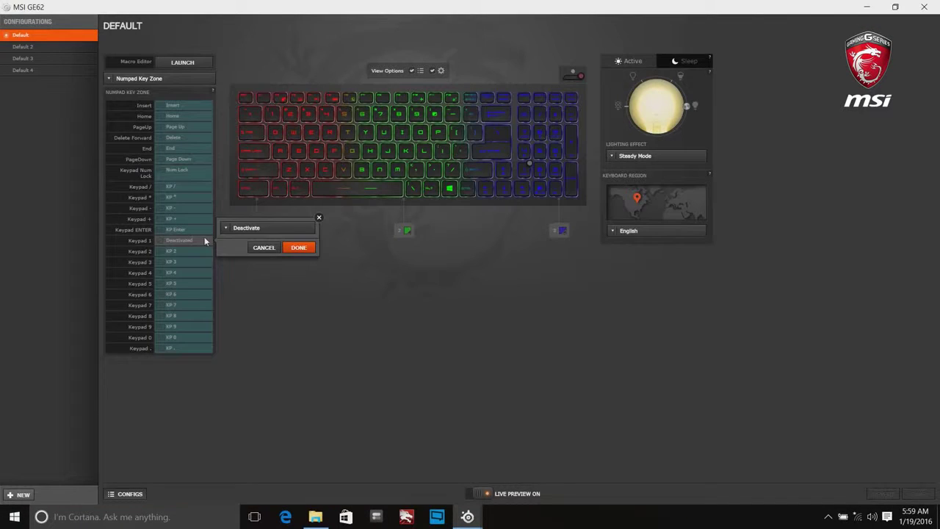
# - Make Keypad 1 launch the Desktop Dragon Gaming Center shortcut, save, and press Keypad 1 to test
pyautogui.click(291, 237)
pyautogui.click(271, 293)
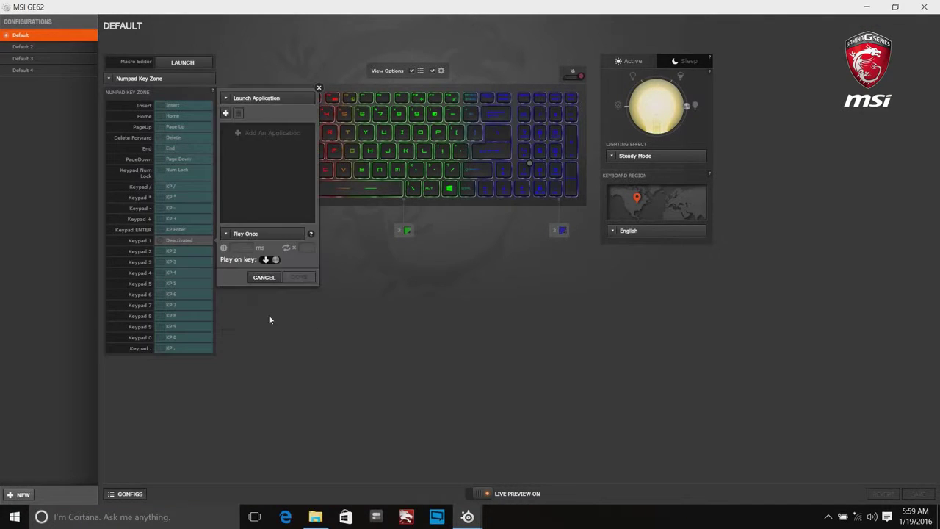
pyautogui.click(225, 114)
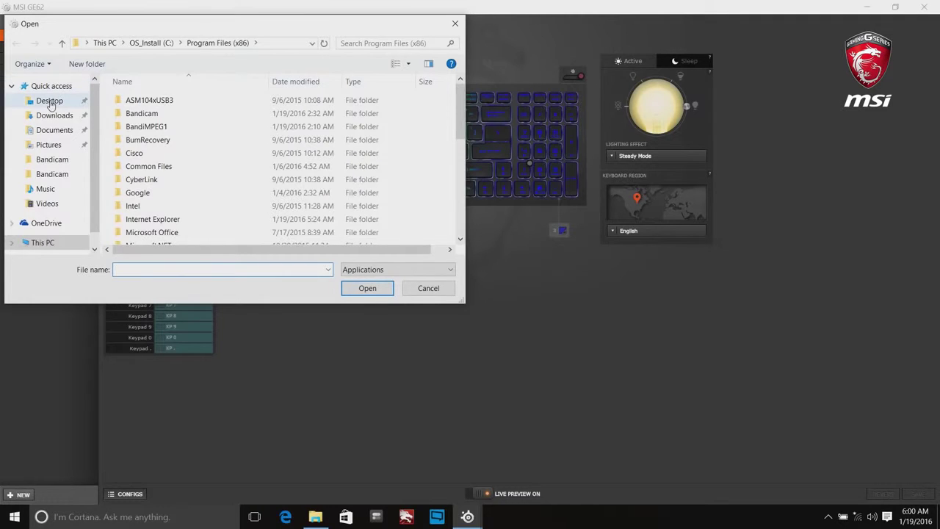
pyautogui.click(49, 102)
pyautogui.click(176, 155)
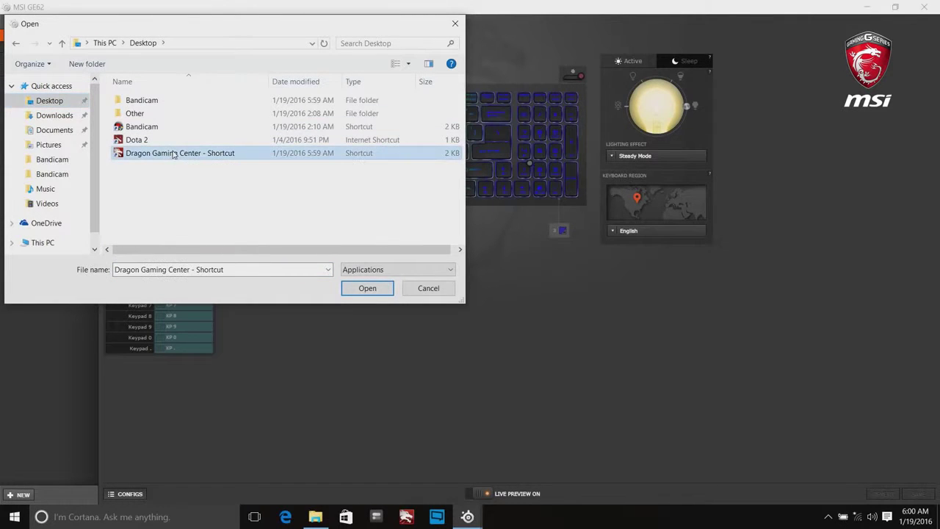
pyautogui.click(360, 289)
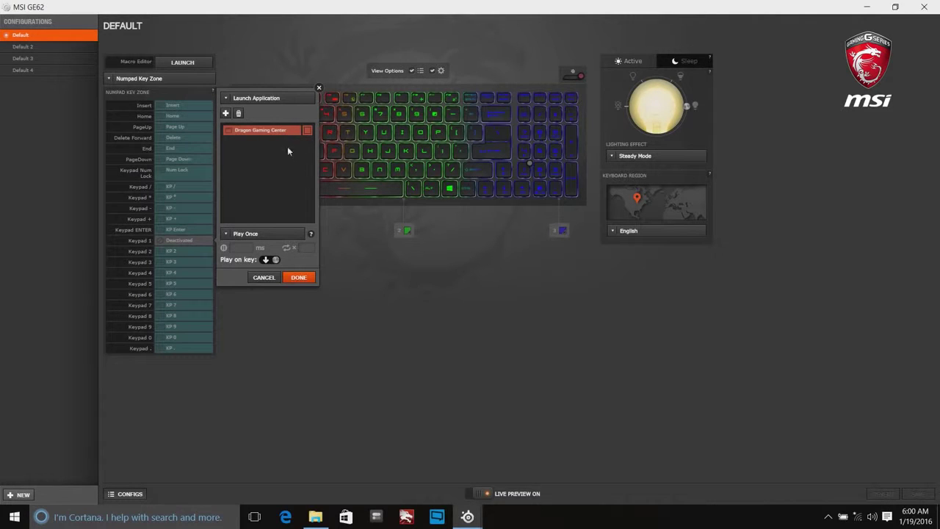
pyautogui.click(299, 281)
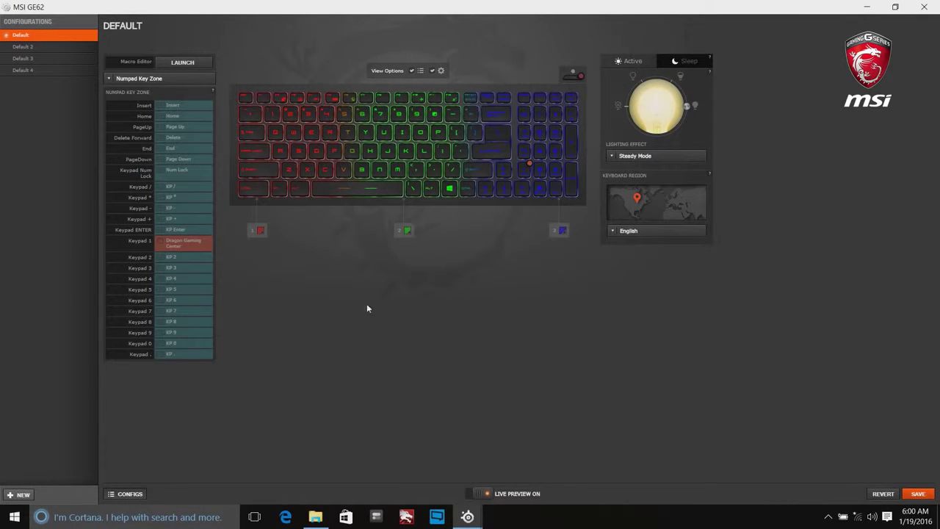
pyautogui.click(917, 495)
pyautogui.press('KP_1')
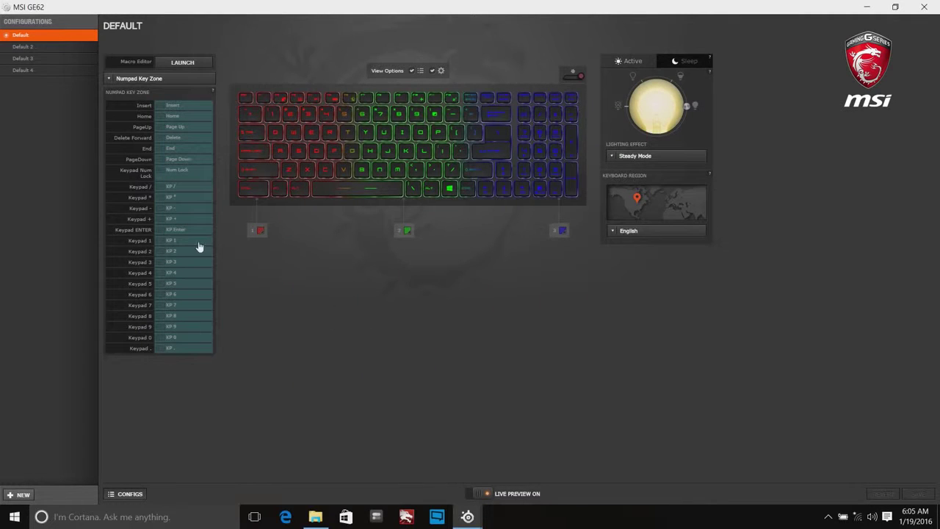
# - Open Keypad 1's assignment options and view the macro playback modes
pyautogui.click(197, 242)
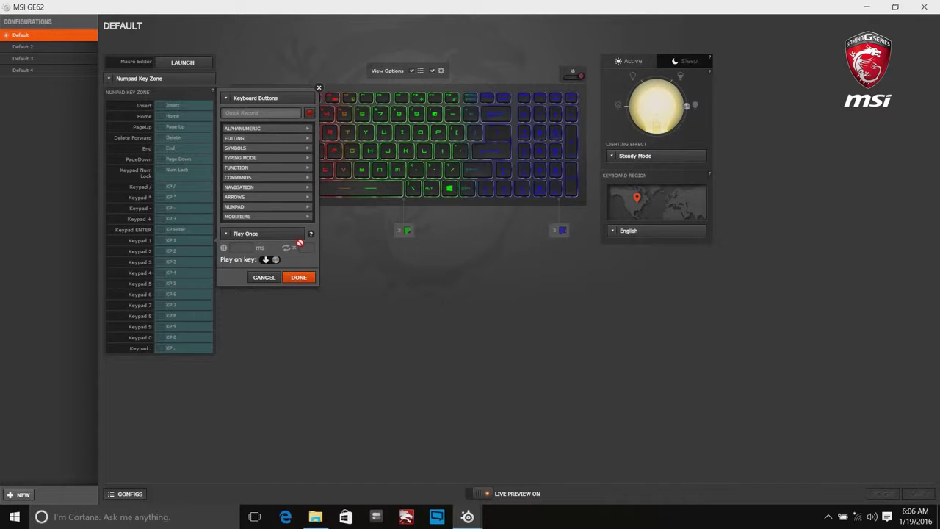
pyautogui.click(297, 234)
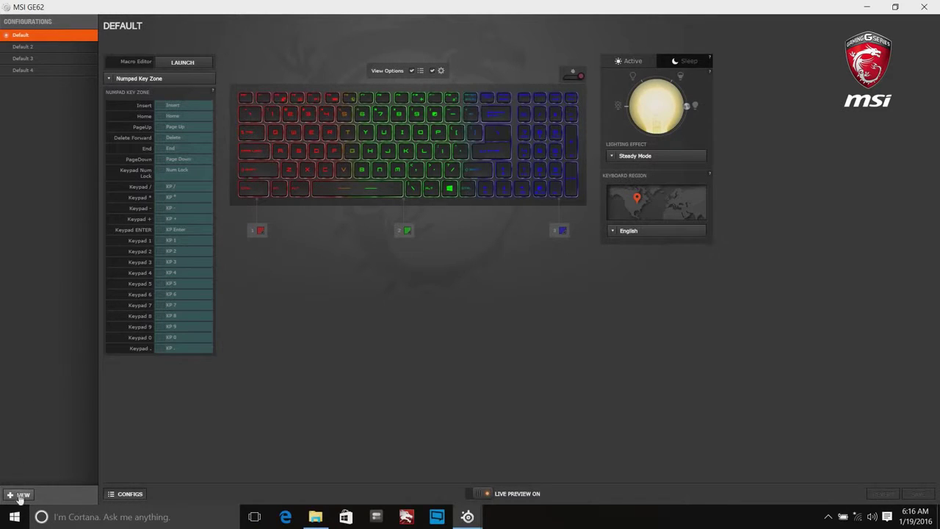
# - Create and save Configuration 1, then look at the Default 2 and Default 3 configurations
pyautogui.click(18, 494)
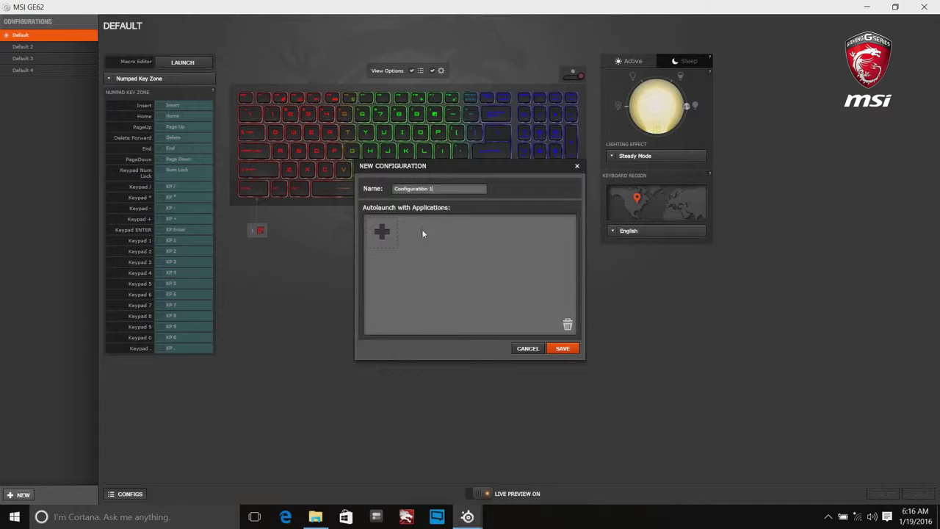
pyautogui.click(562, 346)
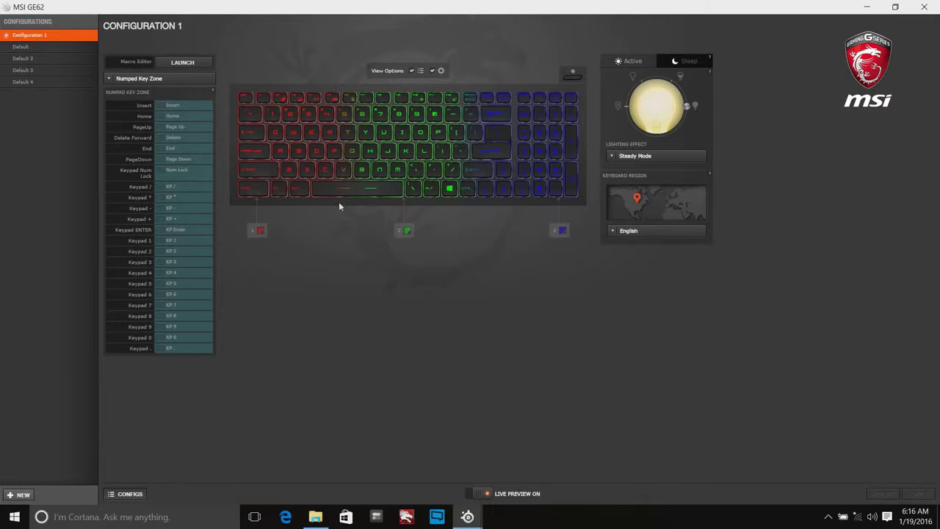
pyautogui.click(53, 59)
pyautogui.click(53, 71)
# - Try green, blue and red for lighting zone 1, then set it to grey
pyautogui.click(260, 230)
pyautogui.click(457, 266)
pyautogui.click(468, 265)
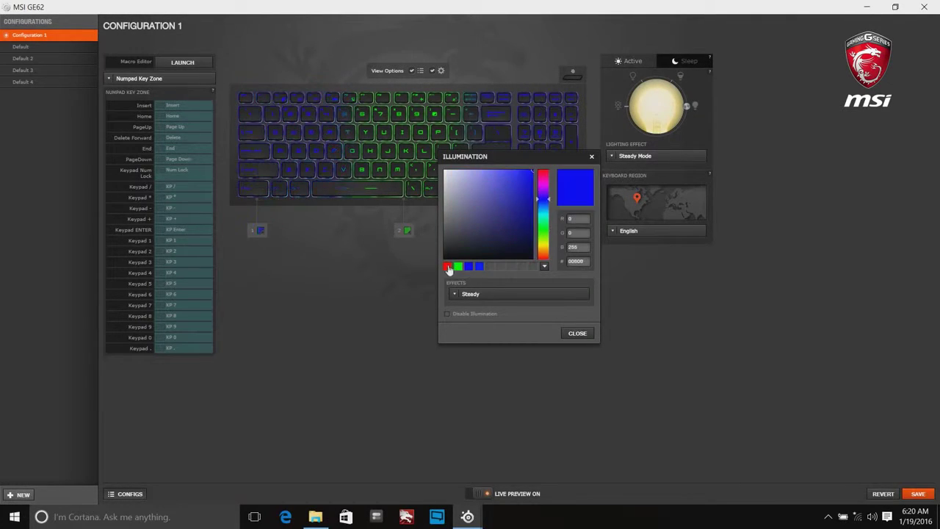
pyautogui.click(447, 266)
pyautogui.doubleClick(578, 219)
pyautogui.press('BackSpace')
pyautogui.click(443, 214)
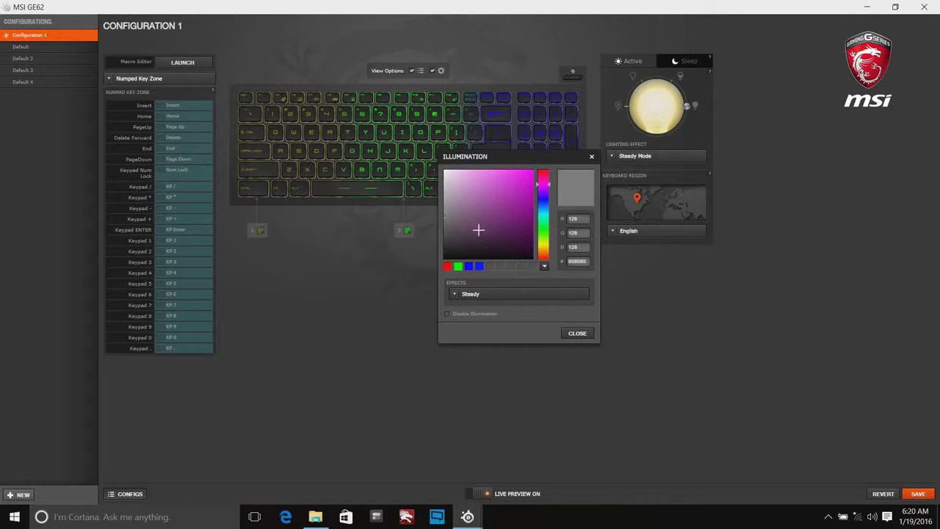
pyautogui.click(576, 334)
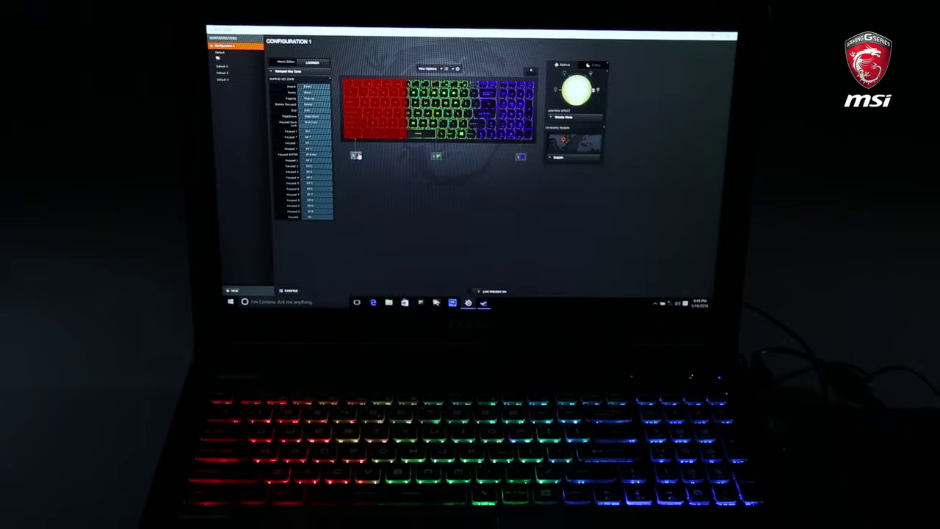
# - Turn lighting zone 1 green and view the keyboard region language list
pyautogui.click(260, 230)
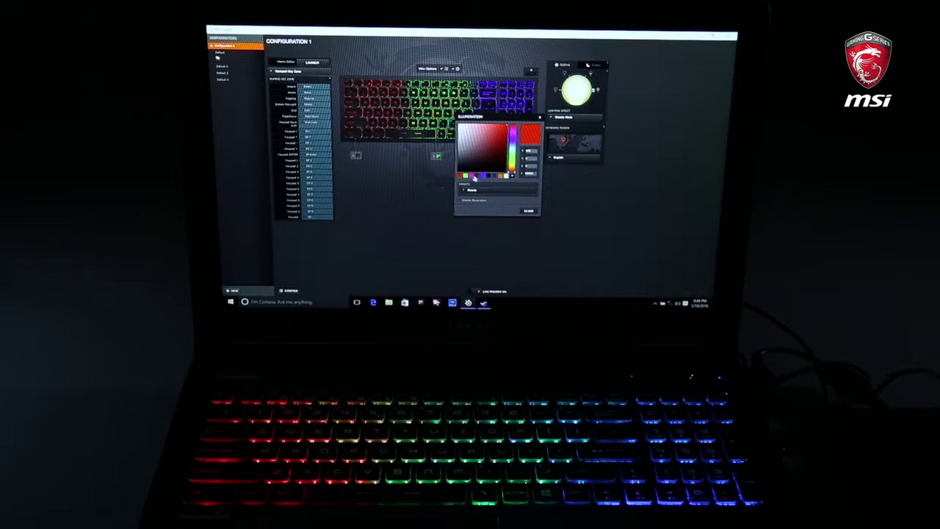
pyautogui.click(467, 178)
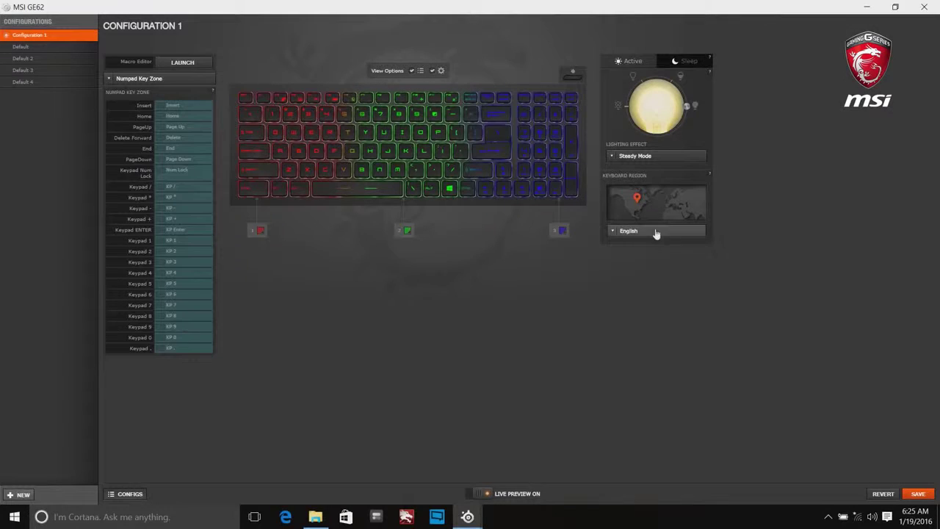
pyautogui.click(670, 232)
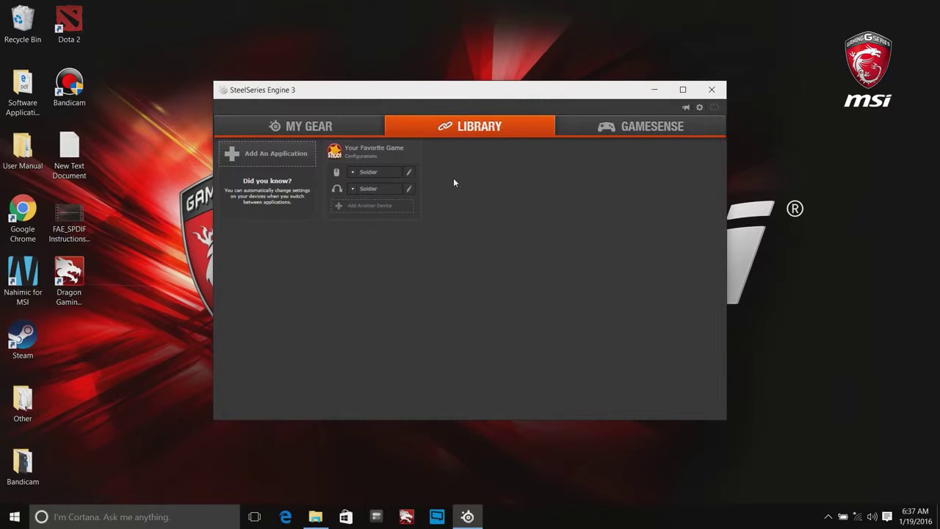
# - Add the Desktop Dragon Gaming Center shortcut to the Library with the keyboard device, and check its configurations
pyautogui.click(285, 155)
pyautogui.click(262, 185)
pyautogui.click(367, 237)
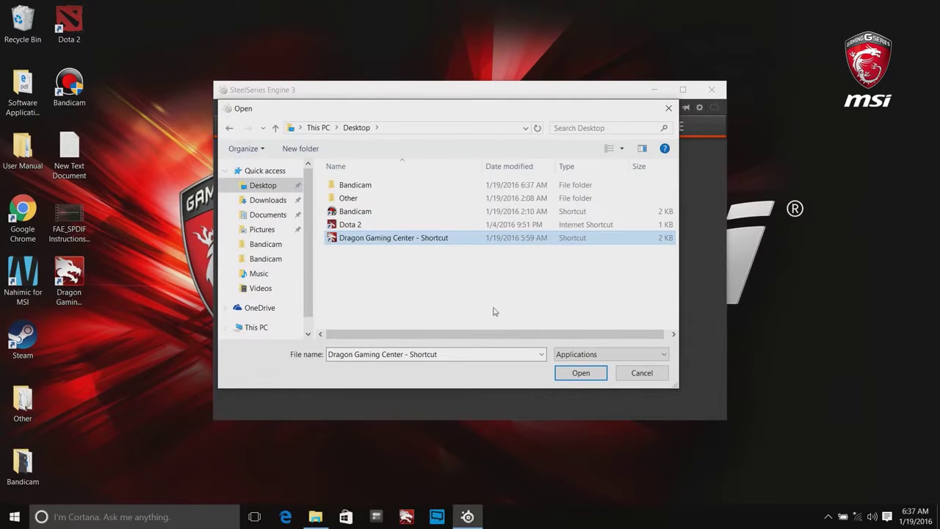
pyautogui.click(572, 373)
pyautogui.click(403, 176)
pyautogui.click(399, 193)
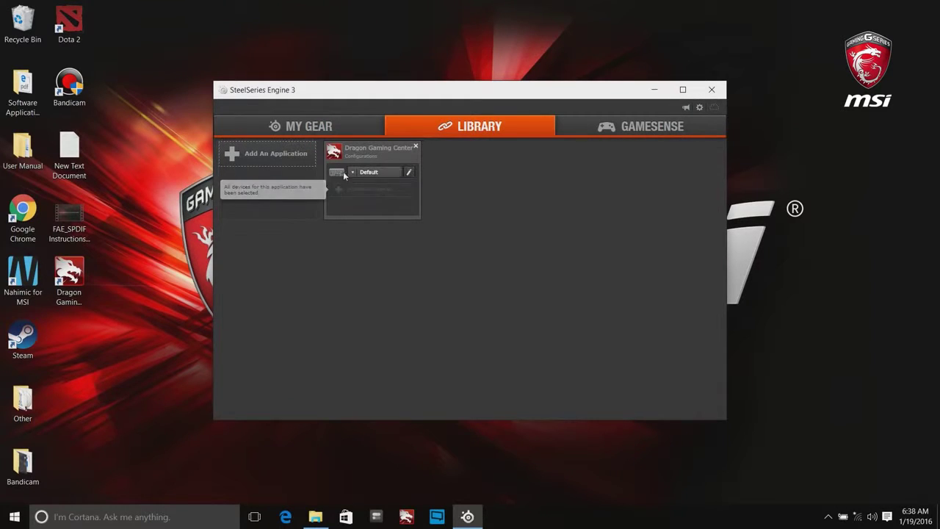
pyautogui.click(353, 171)
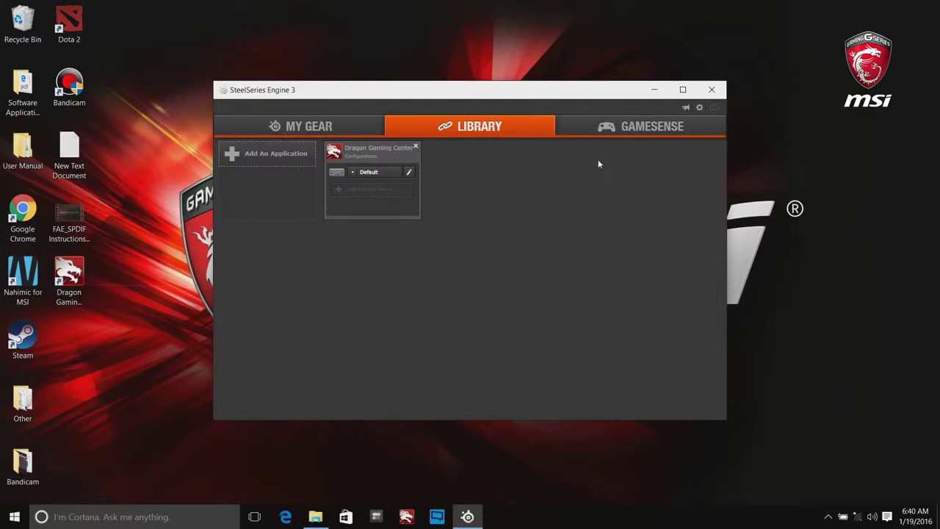
# - Preview the Dota 2 and Minecraft GameSense profiles
pyautogui.click(705, 133)
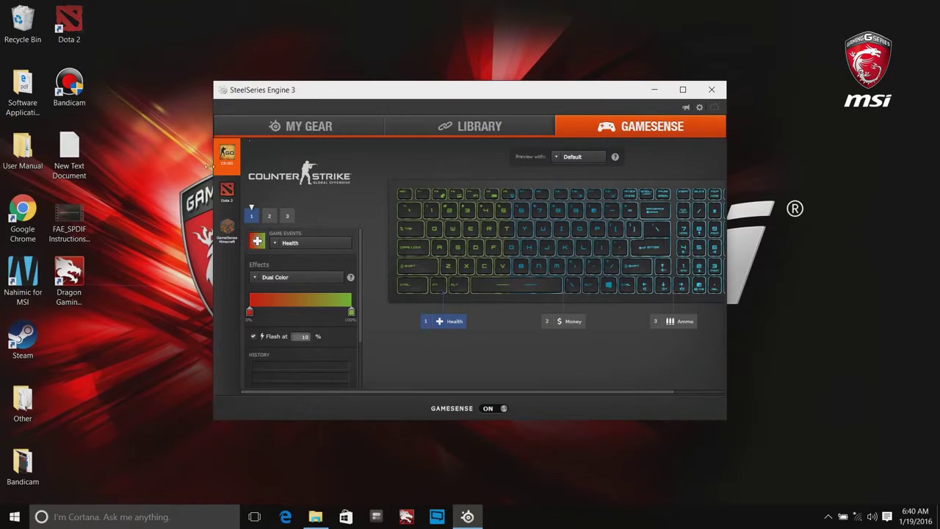
pyautogui.click(227, 193)
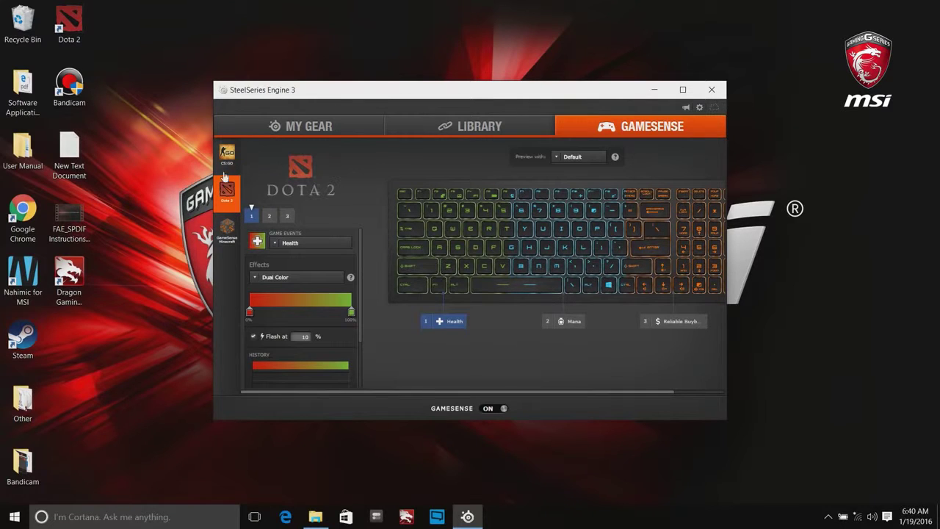
pyautogui.click(227, 227)
# - View the game events list, play a moment of Dota 2, then start a new configuration
pyautogui.click(322, 243)
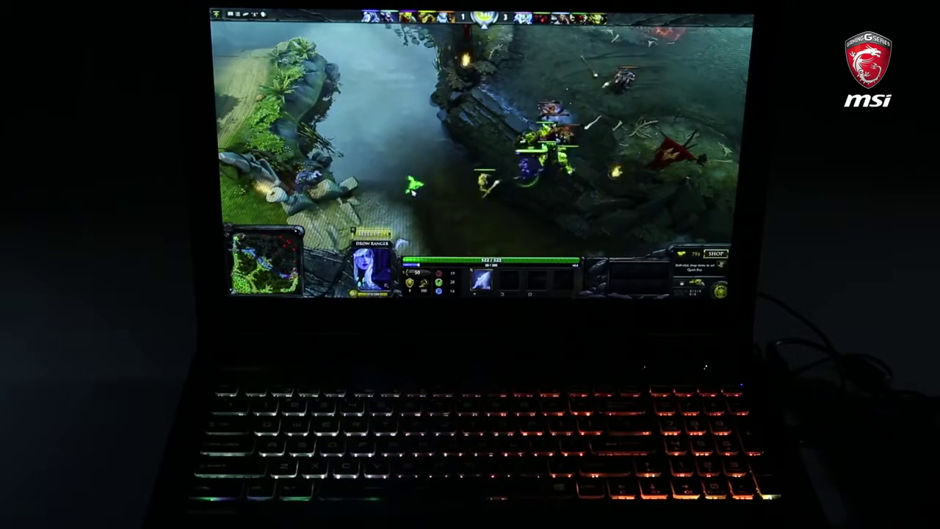
pyautogui.rightClick(413, 188)
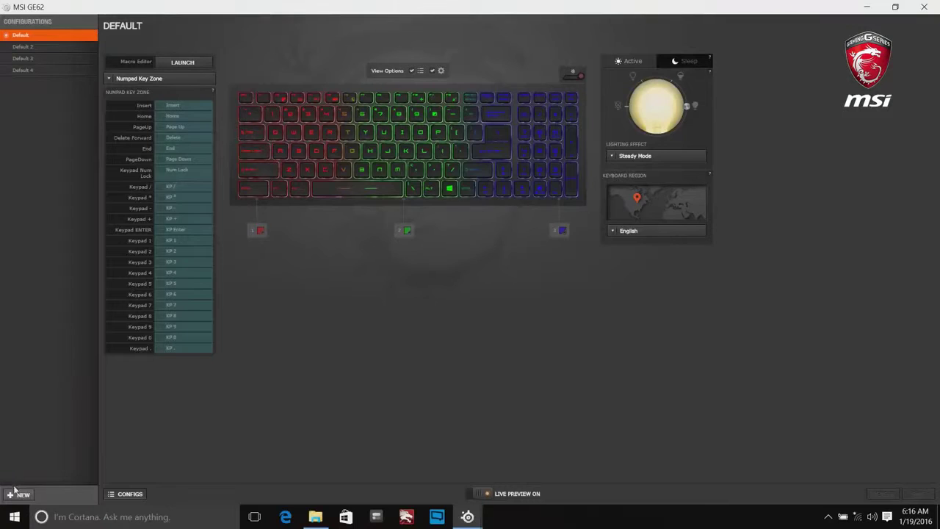
pyautogui.click(20, 494)
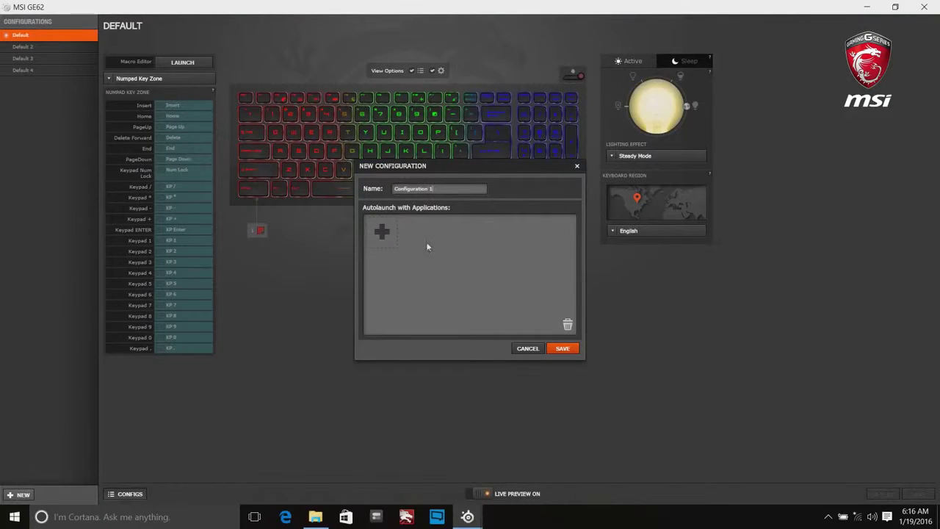
# - Save Configuration 1, then look through the Default, Default 3 and Default 4 configurations
pyautogui.click(391, 189)
pyautogui.click(563, 348)
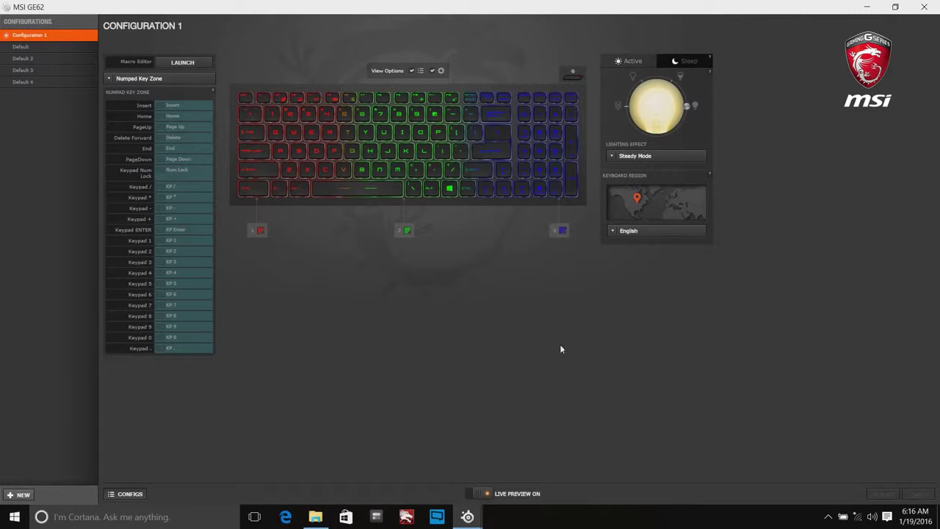
pyautogui.click(55, 47)
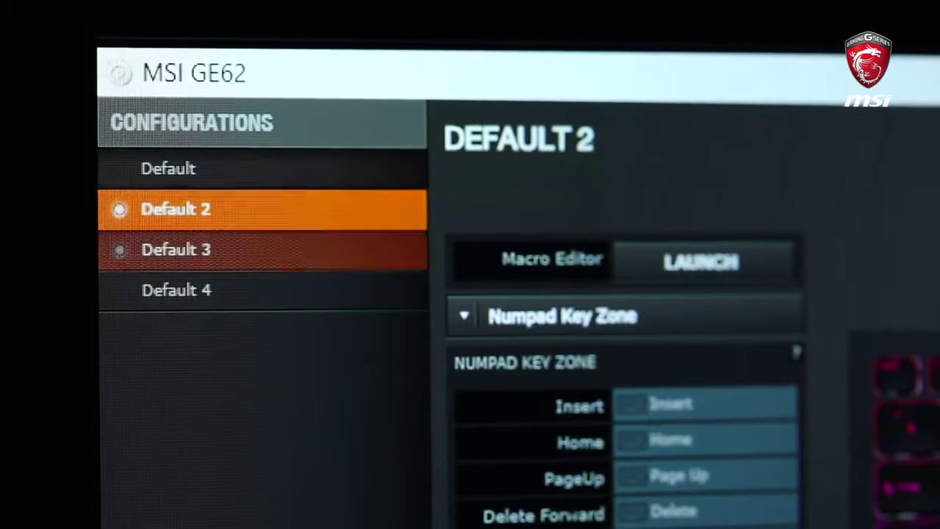
pyautogui.click(176, 249)
pyautogui.click(177, 290)
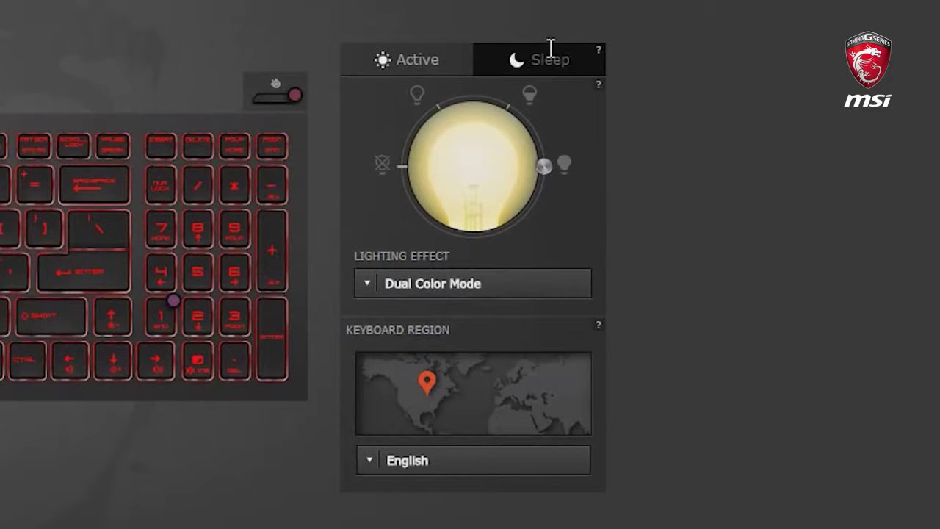
# - Keep the Sleep lighting effect on Illumination Off, then view the keyboard region language list
pyautogui.click(685, 62)
pyautogui.click(514, 283)
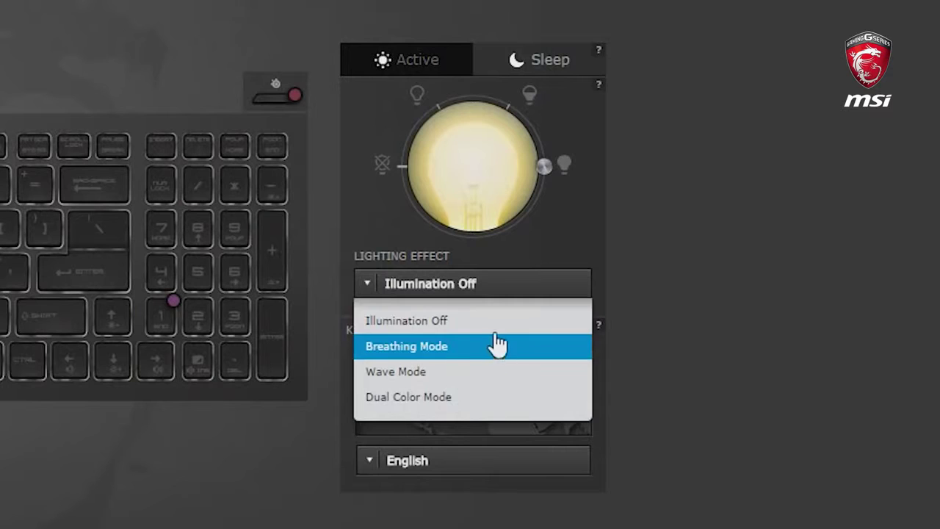
pyautogui.click(433, 317)
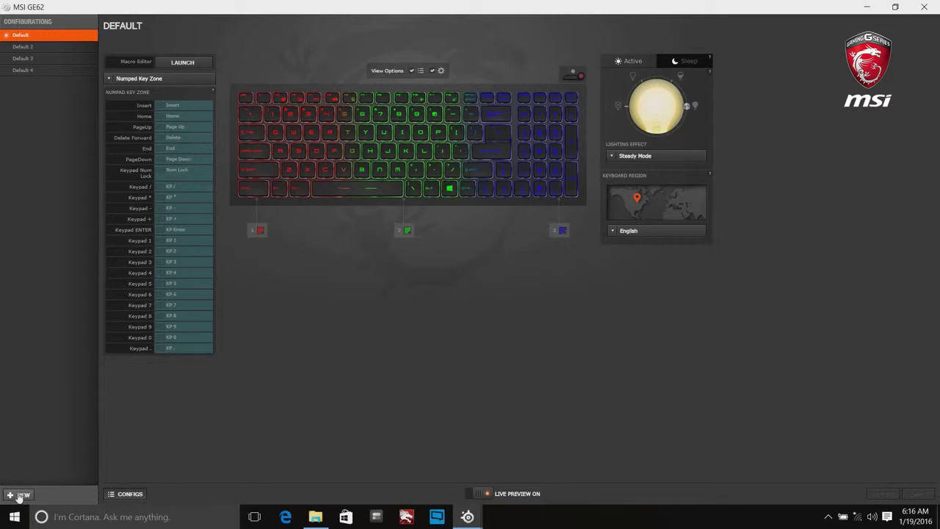
pyautogui.click(19, 496)
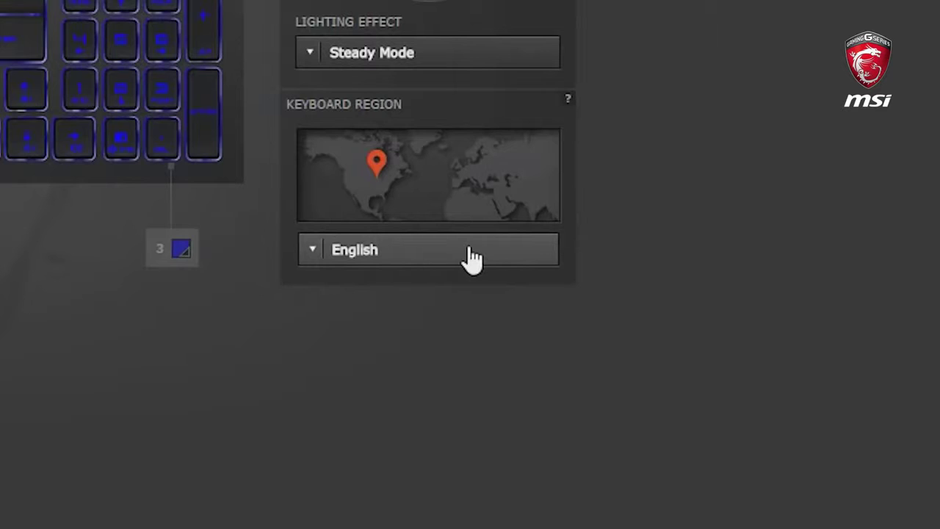
pyautogui.click(470, 253)
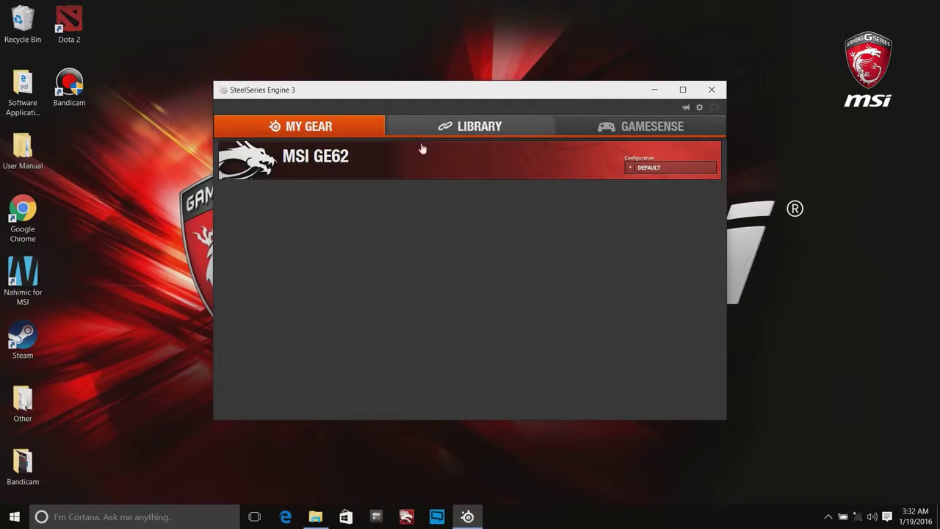
# - Open the Library page showing the Your Favorite Game example
pyautogui.click(462, 127)
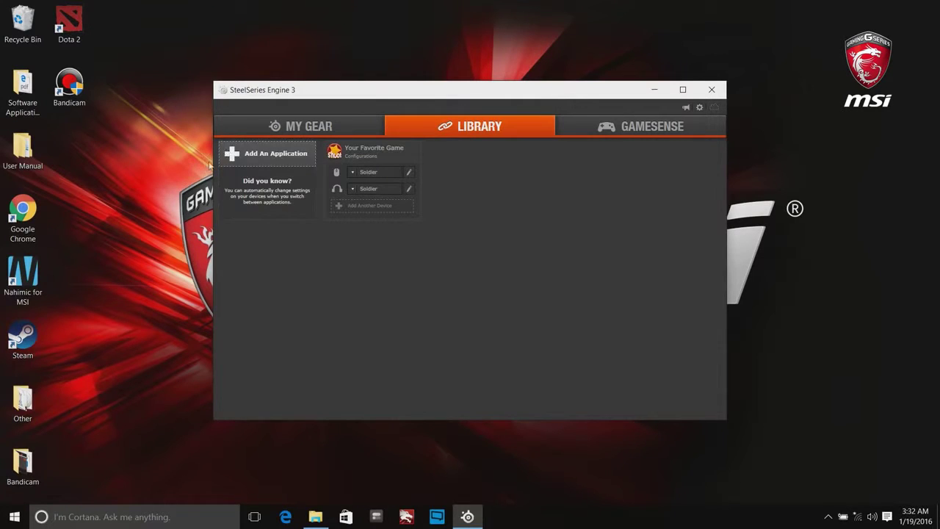